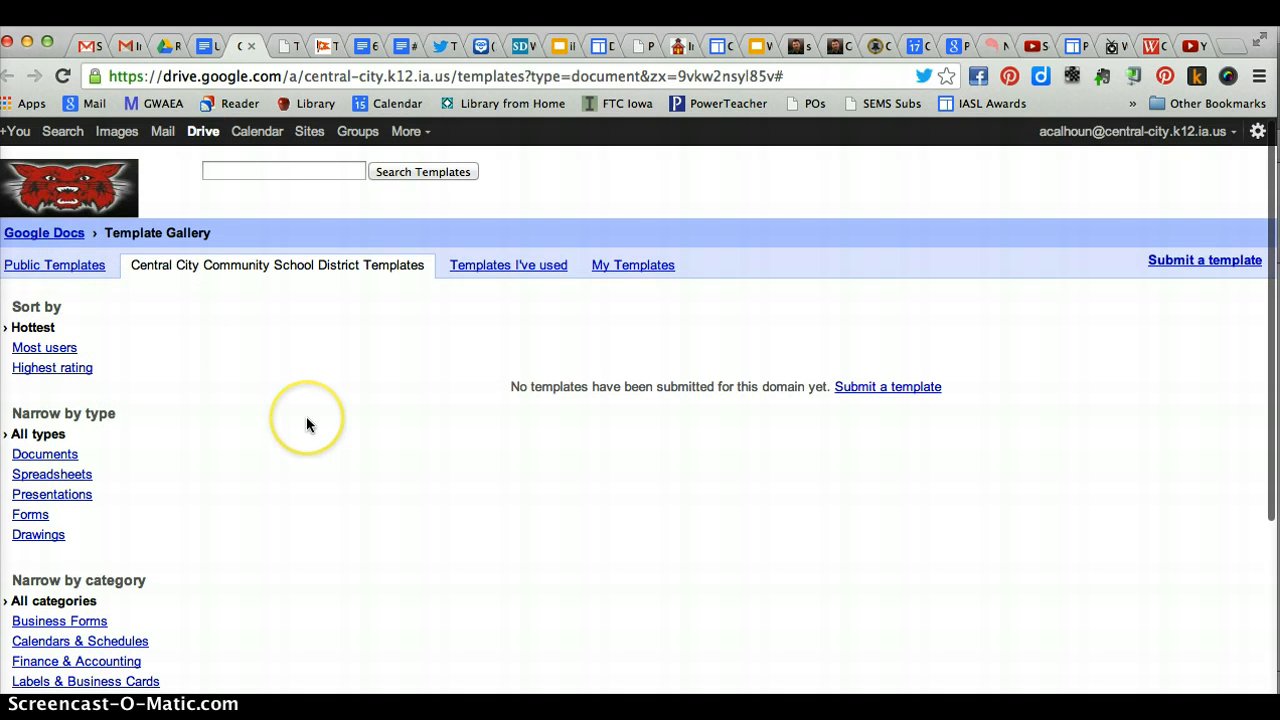
{"action": "scroll", "coordinate": [306, 423], "scroll_direction": "down", "scroll_amount": 2}
{"action": "scroll", "coordinate": [306, 425], "scroll_direction": "up", "scroll_amount": 3}
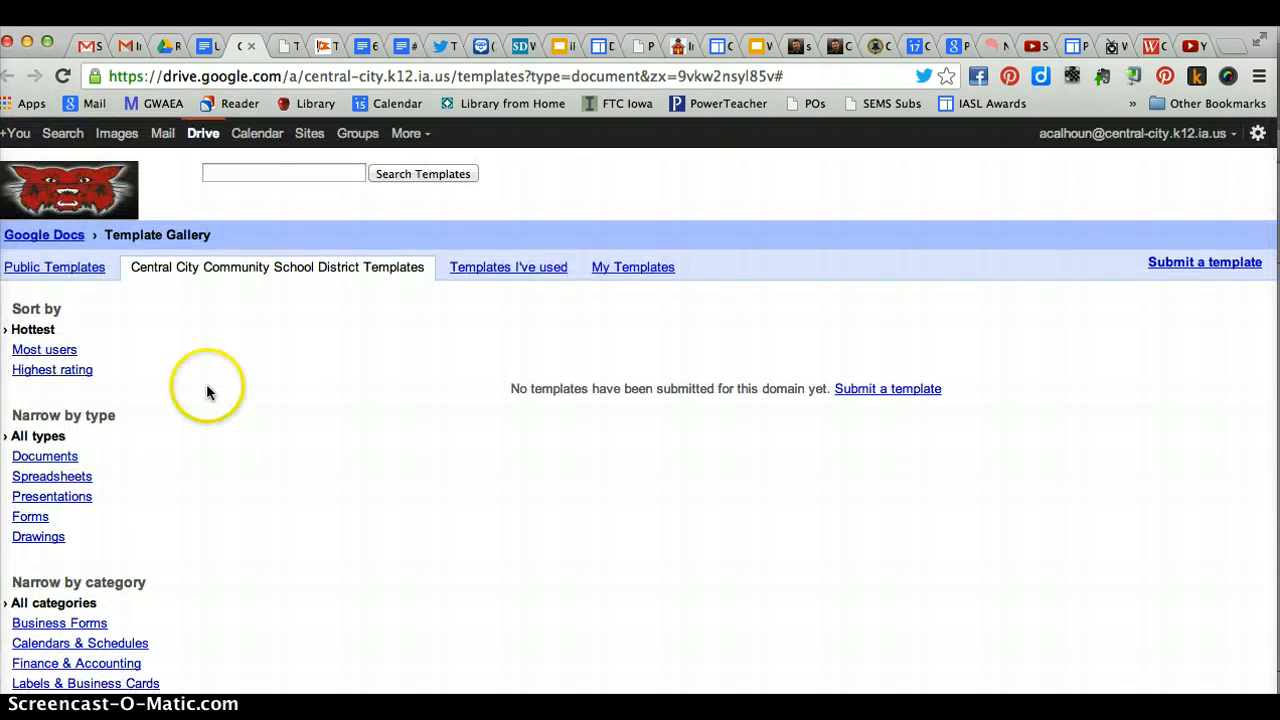
{"action": "scroll", "coordinate": [203, 388], "scroll_direction": "down", "scroll_amount": 2}
{"action": "scroll", "coordinate": [200, 390], "scroll_direction": "up", "scroll_amount": 2}
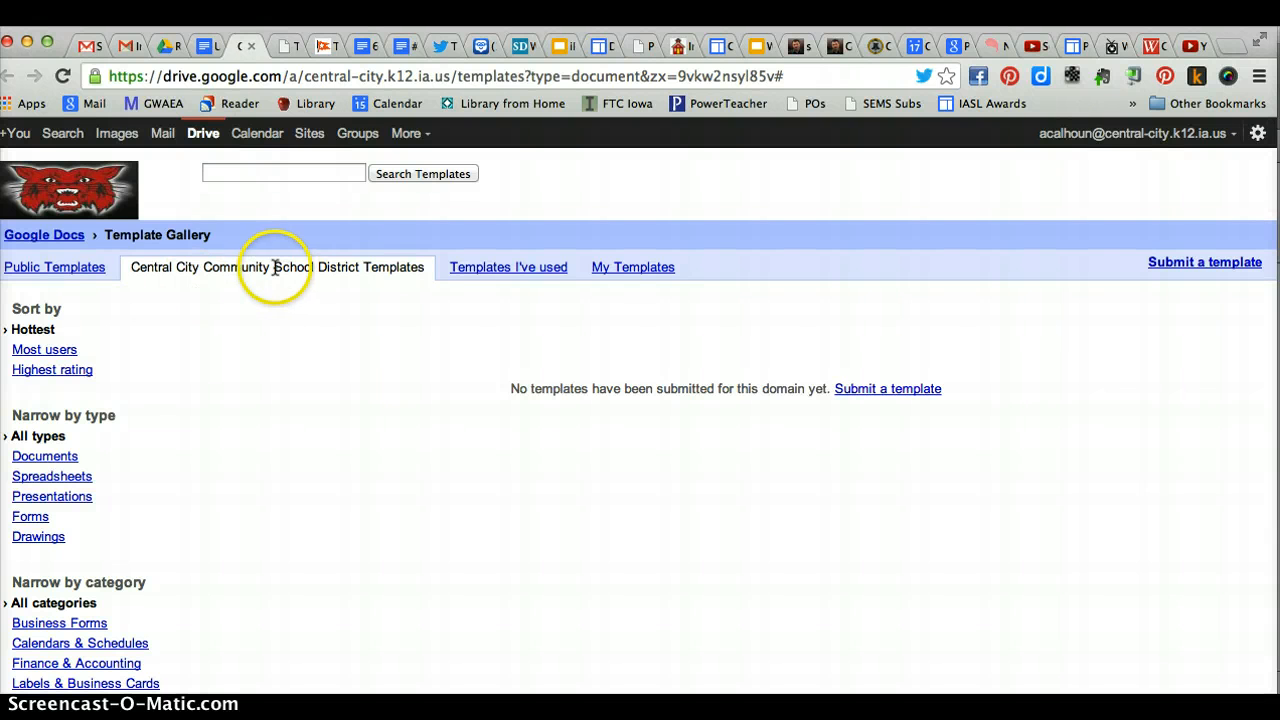
{"action": "scroll", "coordinate": [313, 355], "scroll_direction": "down", "scroll_amount": 1}
{"action": "scroll", "coordinate": [313, 355], "scroll_direction": "up", "scroll_amount": 1}
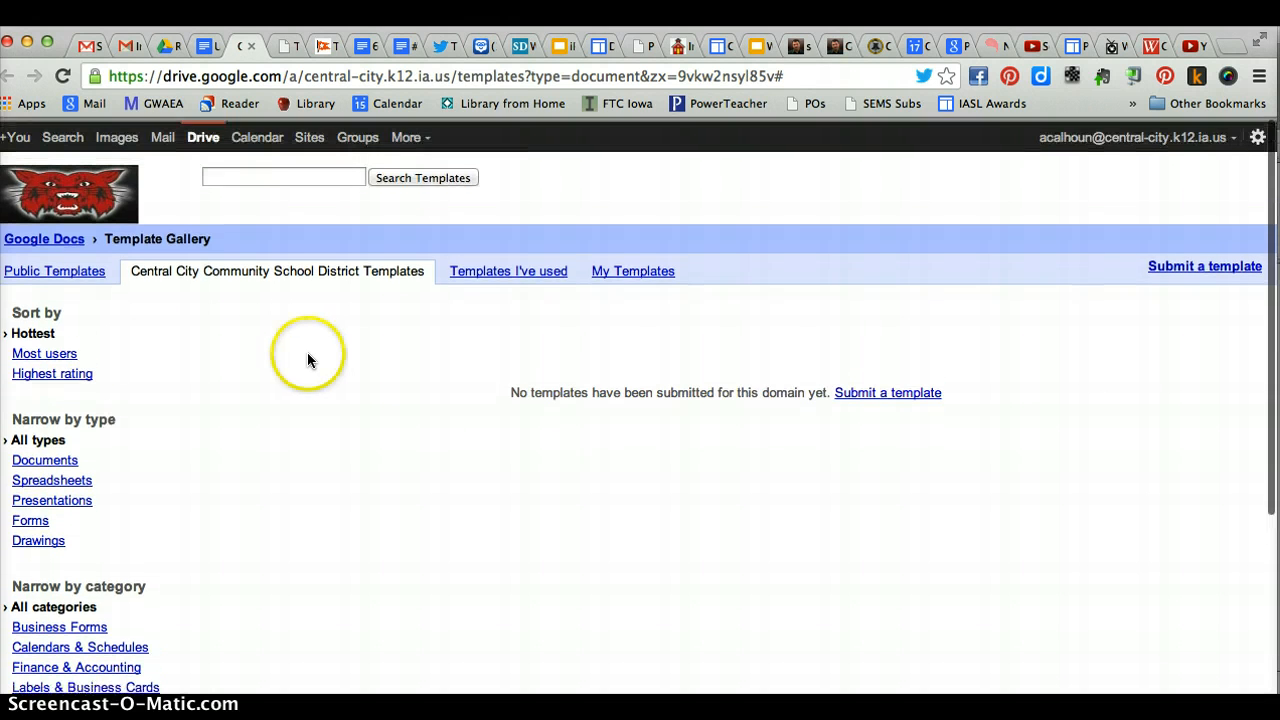
Switch the template gallery to the public templates and look through the available ones.
{"action": "left_click", "coordinate": [71, 273]}
{"action": "left_click", "coordinate": [110, 445]}
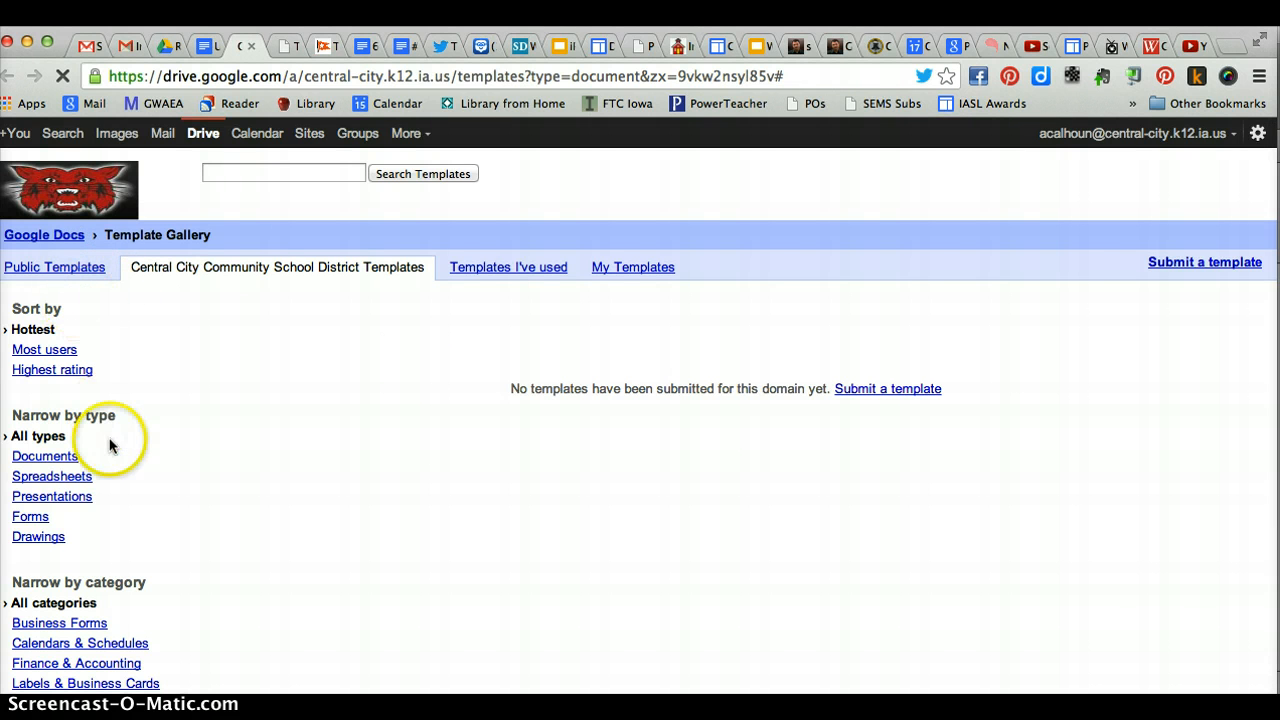
{"action": "scroll", "coordinate": [187, 460], "scroll_direction": "down", "scroll_amount": 3}
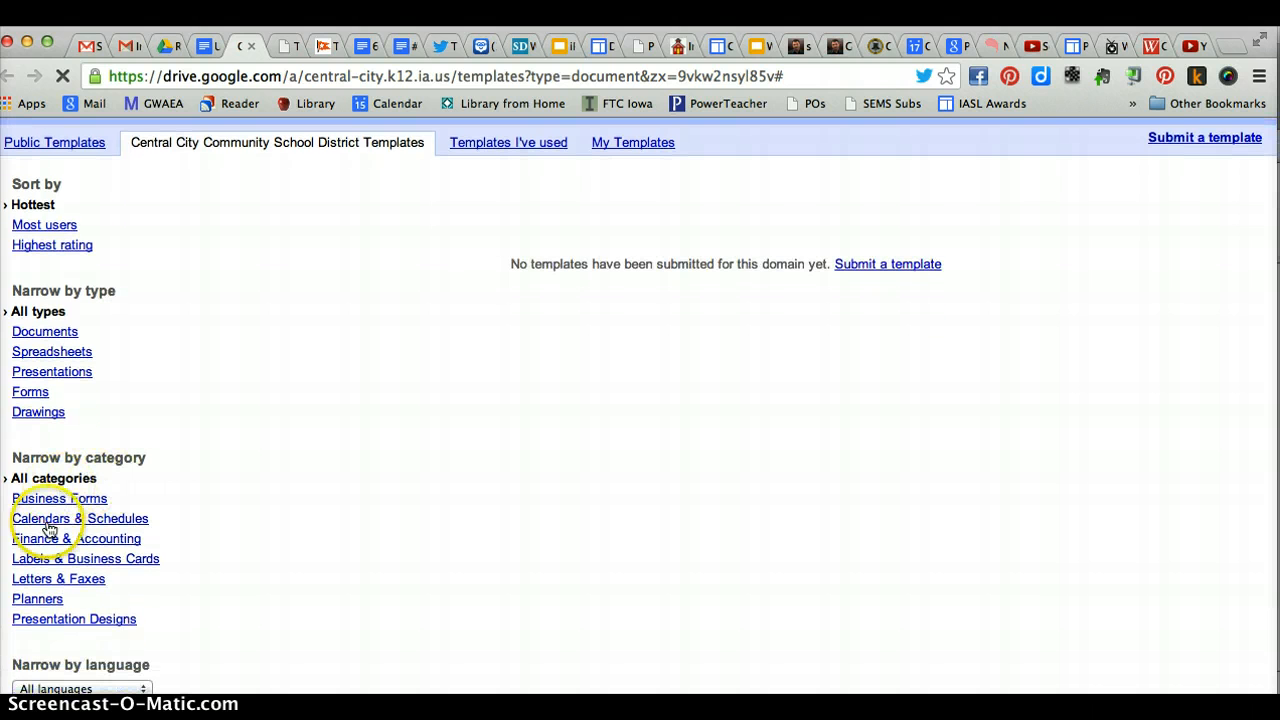
{"action": "left_click", "coordinate": [66, 143]}
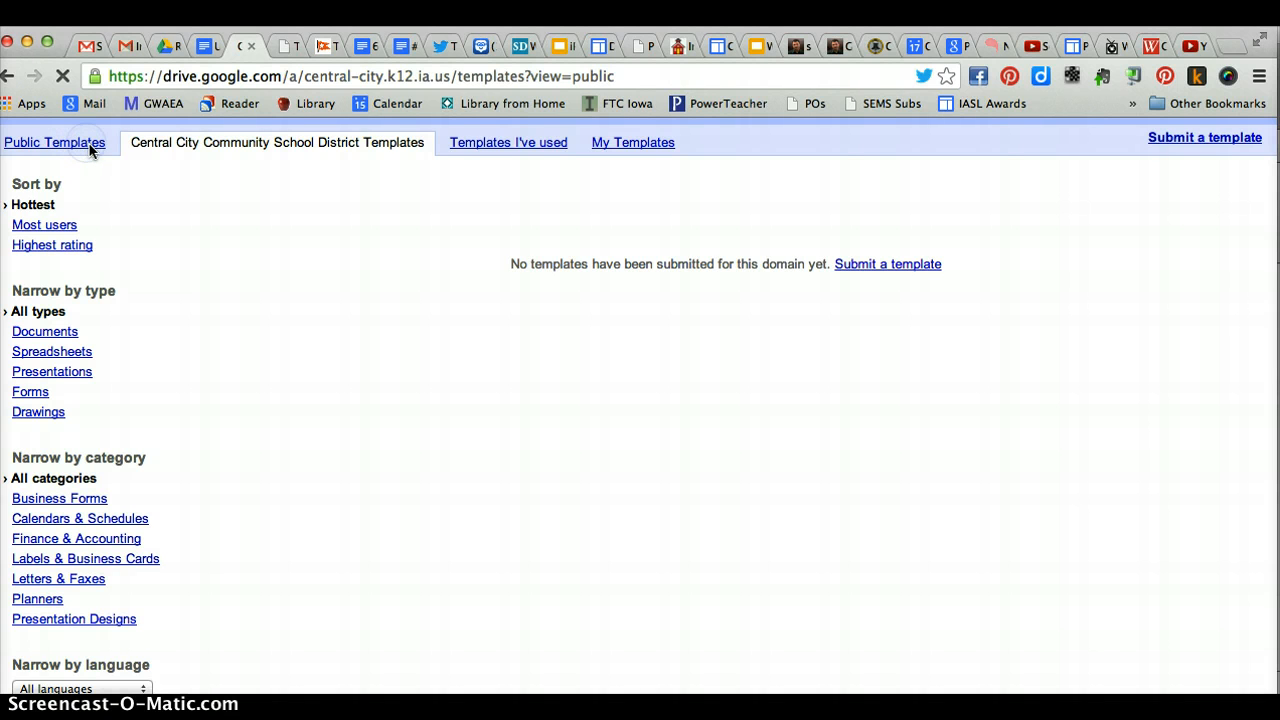
{"action": "scroll", "coordinate": [238, 358], "scroll_direction": "down", "scroll_amount": 2}
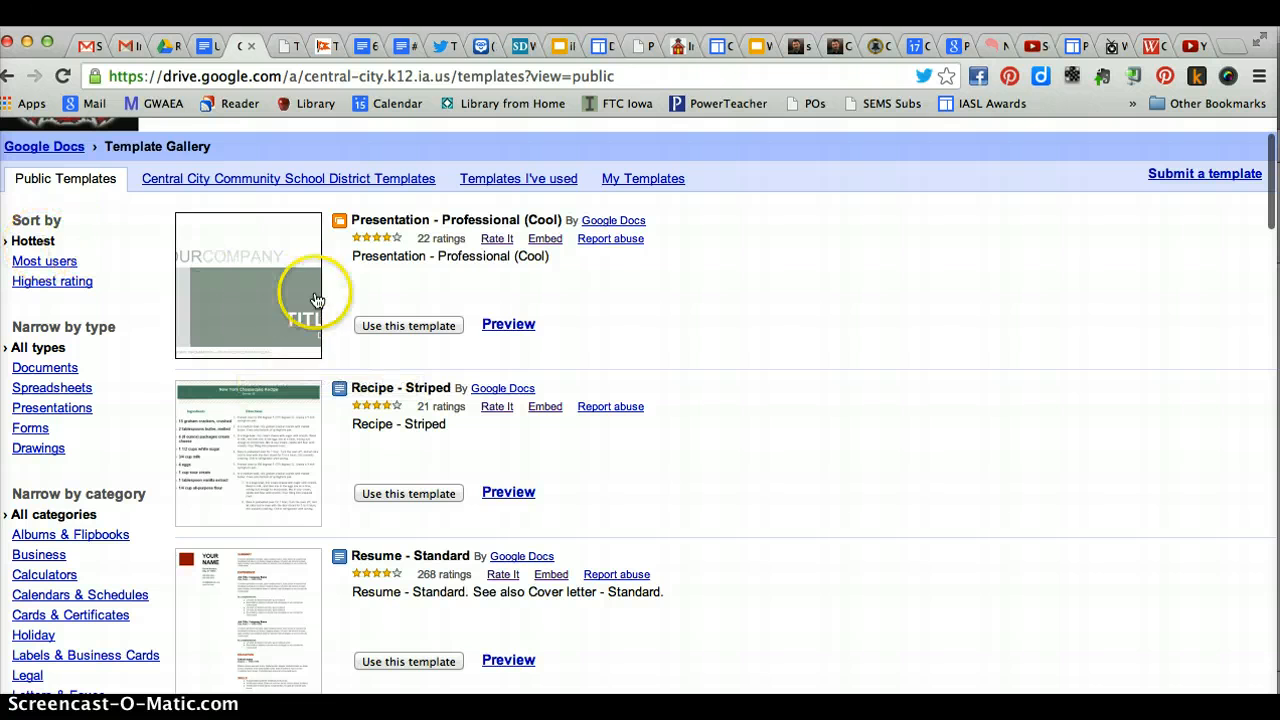
{"action": "scroll", "coordinate": [563, 246], "scroll_direction": "down", "scroll_amount": 3}
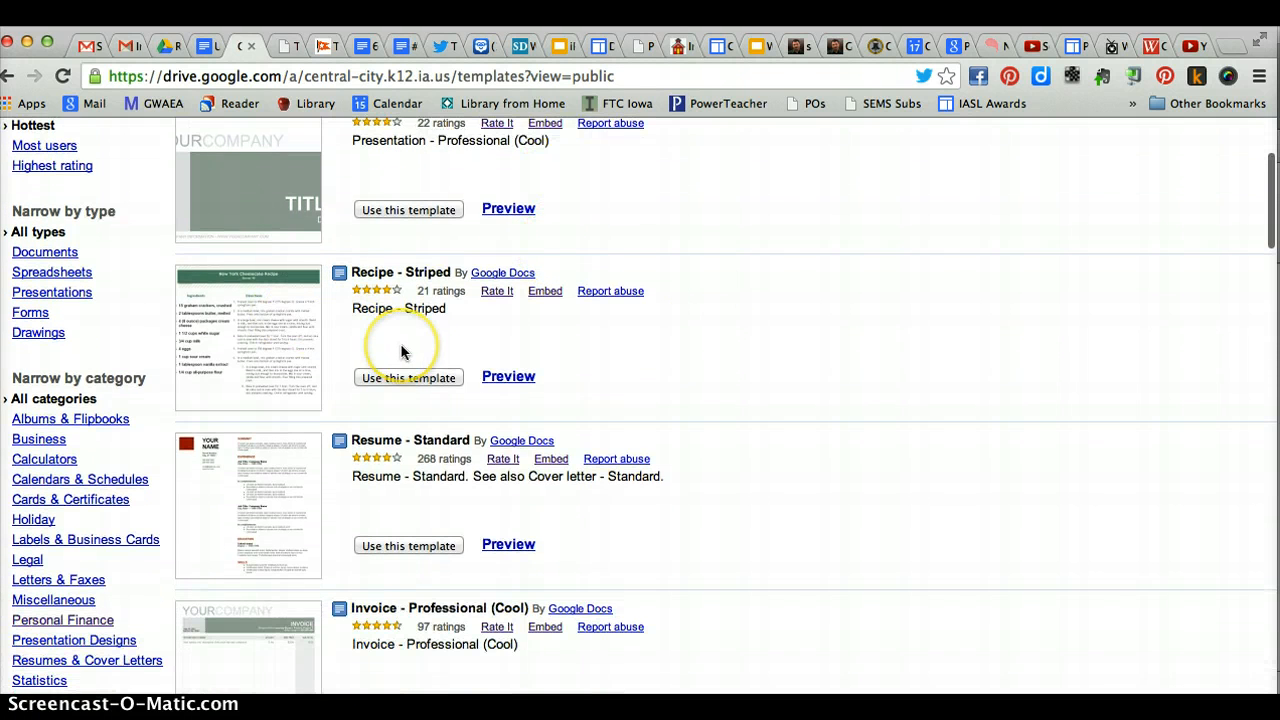
{"action": "scroll", "coordinate": [400, 349], "scroll_direction": "down", "scroll_amount": 3}
{"action": "scroll", "coordinate": [401, 349], "scroll_direction": "down", "scroll_amount": 9}
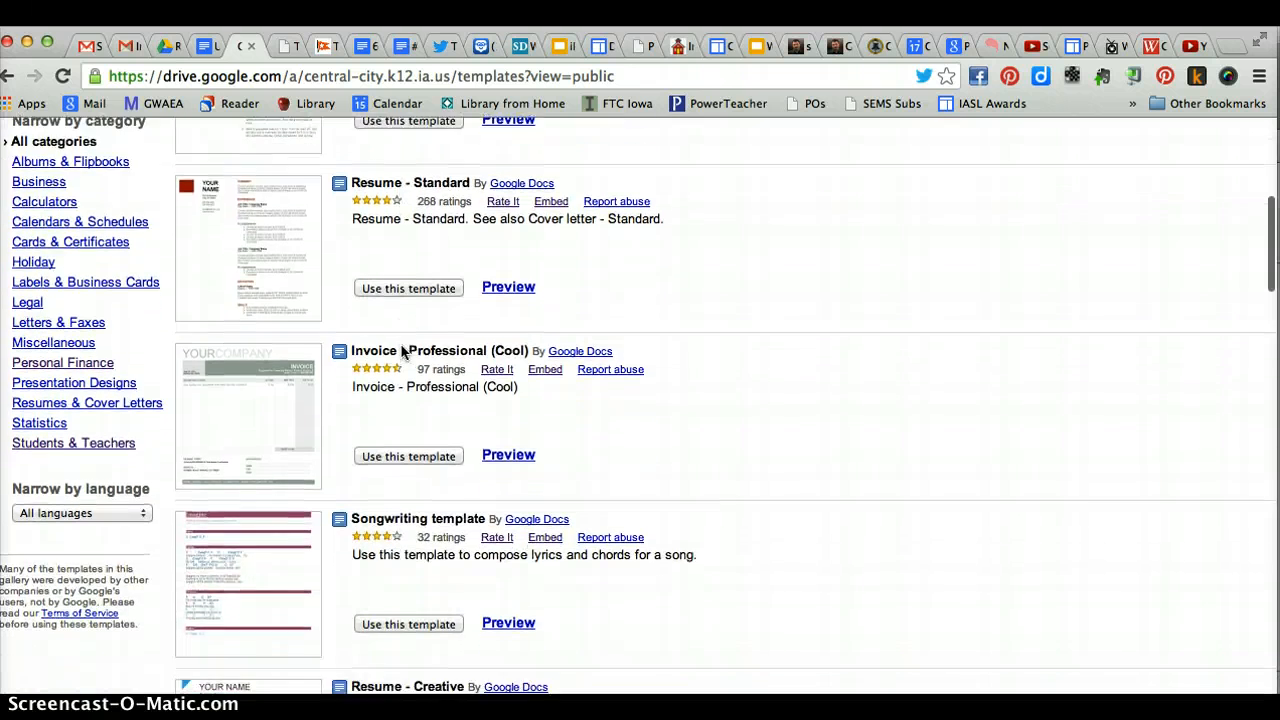
{"action": "scroll", "coordinate": [401, 349], "scroll_direction": "down", "scroll_amount": 18}
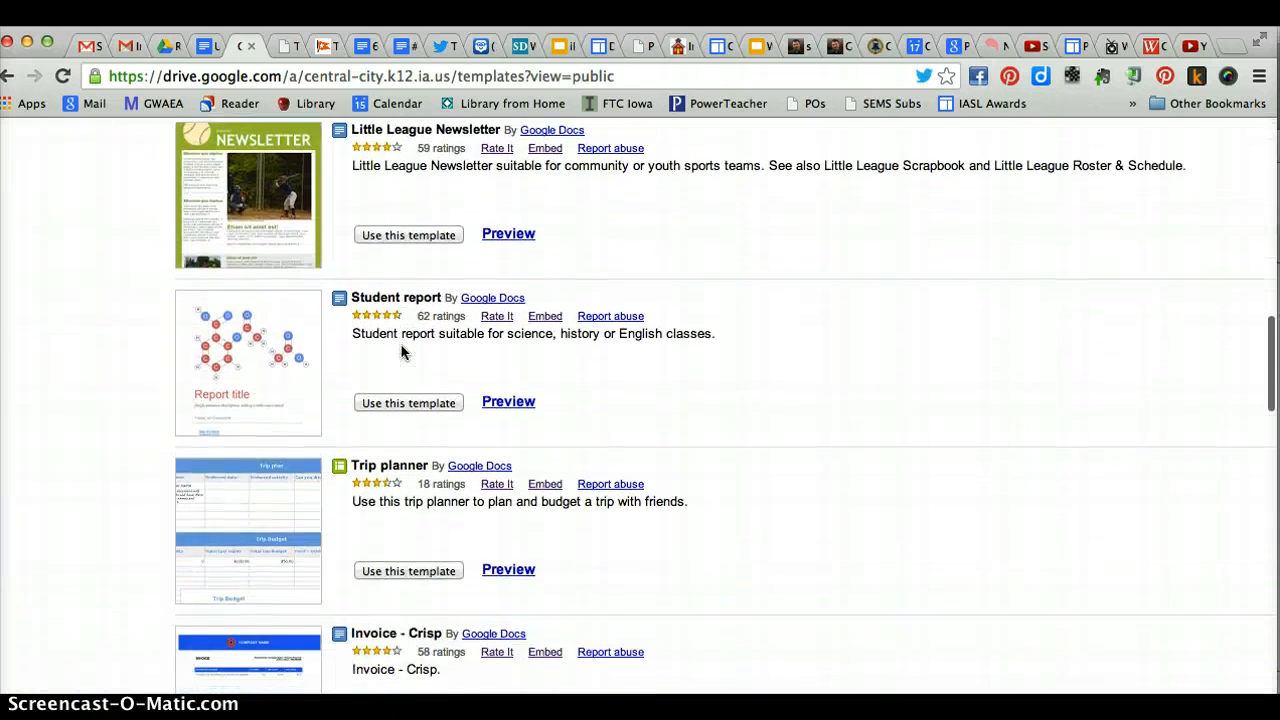
{"action": "scroll", "coordinate": [401, 351], "scroll_direction": "up", "scroll_amount": 20}
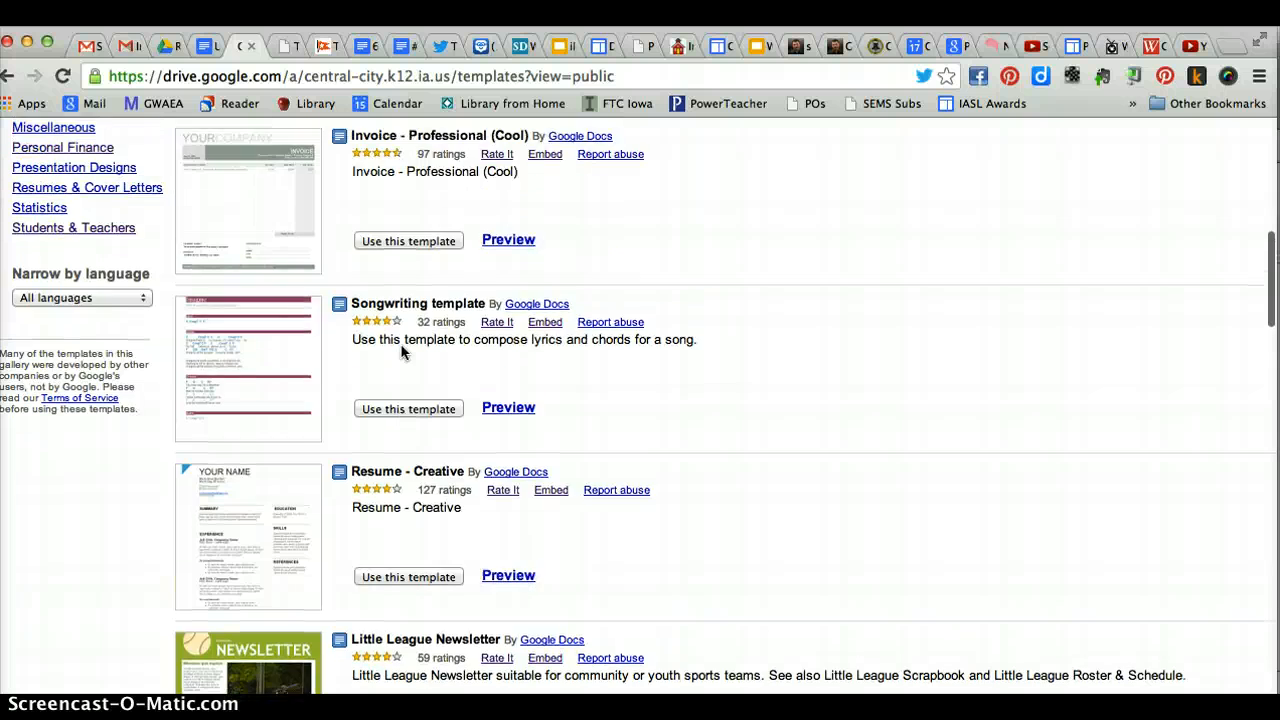
Narrow the public templates to the Personal Finance category and create a copy from the Household Budget Worksheet template.
{"action": "scroll", "coordinate": [402, 352], "scroll_direction": "up", "scroll_amount": 1}
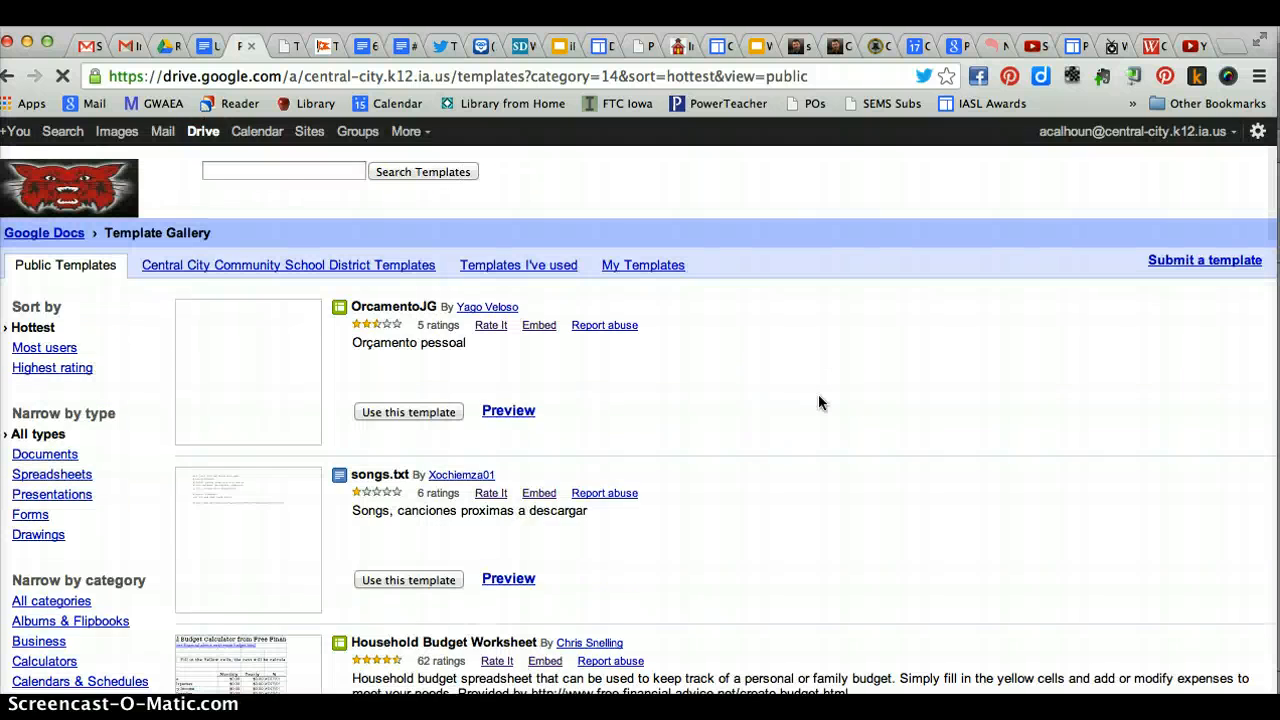
{"action": "scroll", "coordinate": [818, 402], "scroll_direction": "down", "scroll_amount": 5}
{"action": "scroll", "coordinate": [818, 402], "scroll_direction": "down", "scroll_amount": 3}
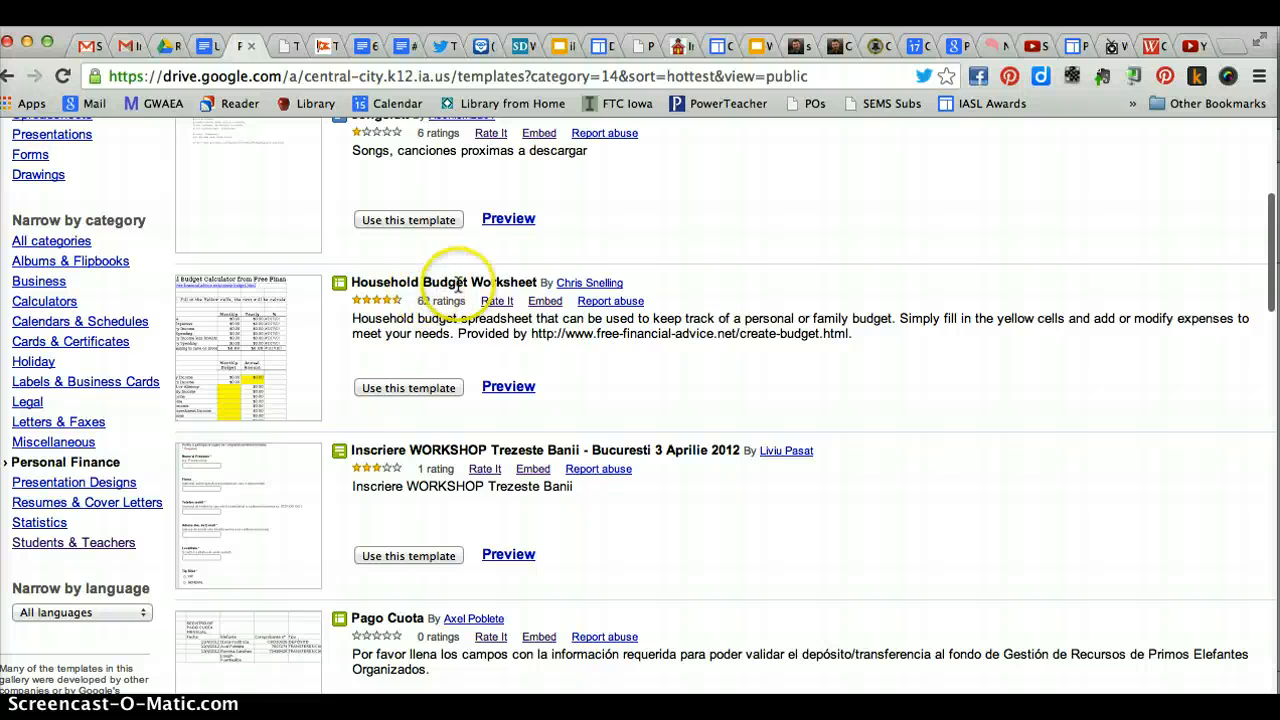
{"action": "left_click", "coordinate": [401, 390]}
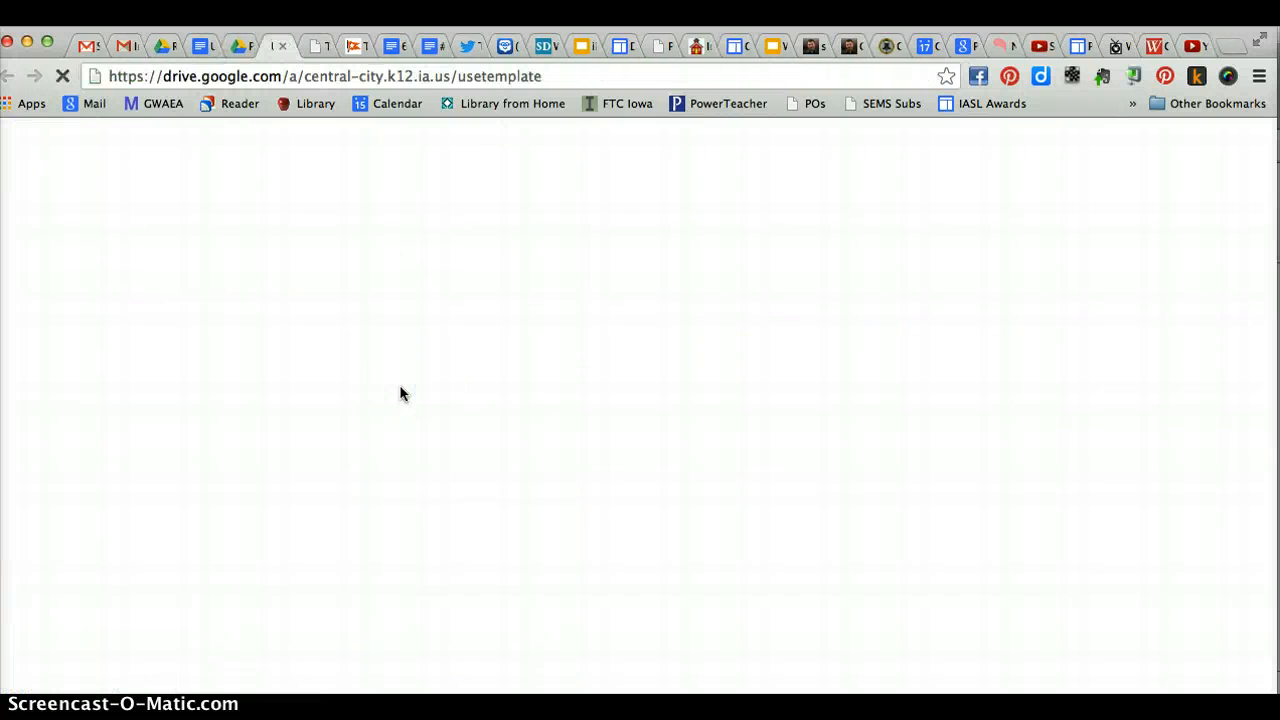
{"action": "left_click", "coordinate": [233, 46]}
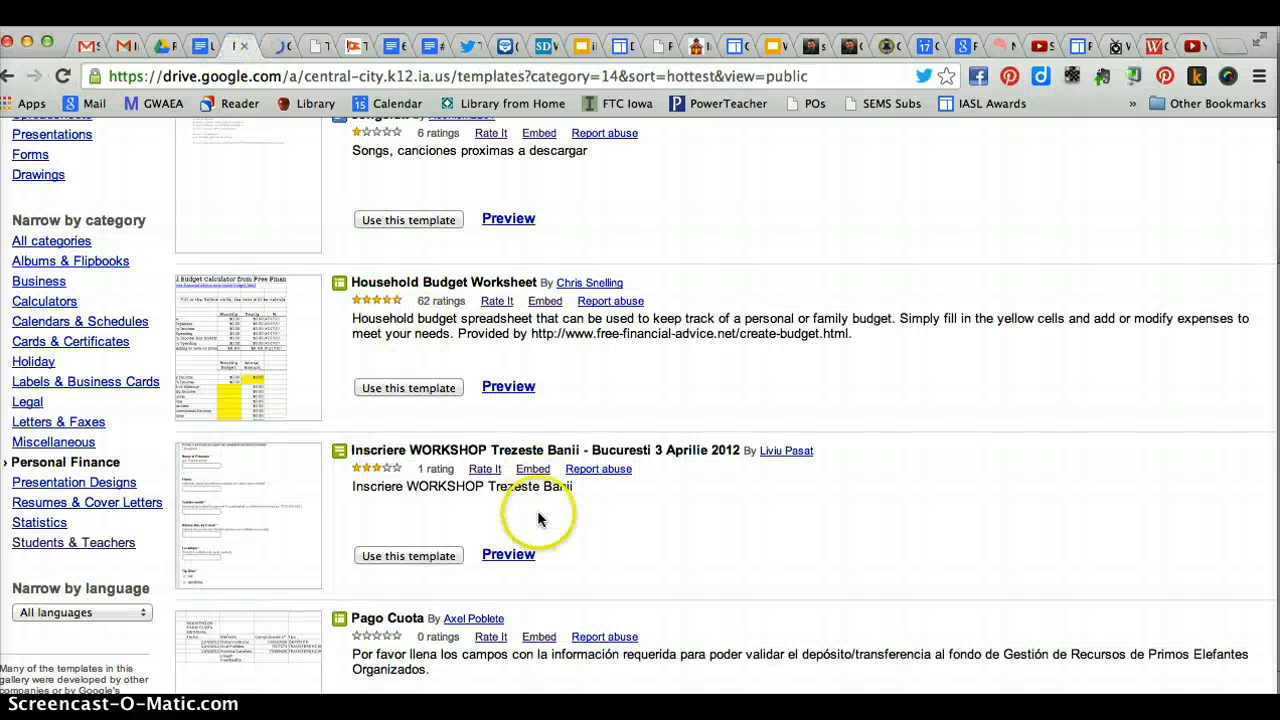
{"action": "left_click", "coordinate": [269, 48]}
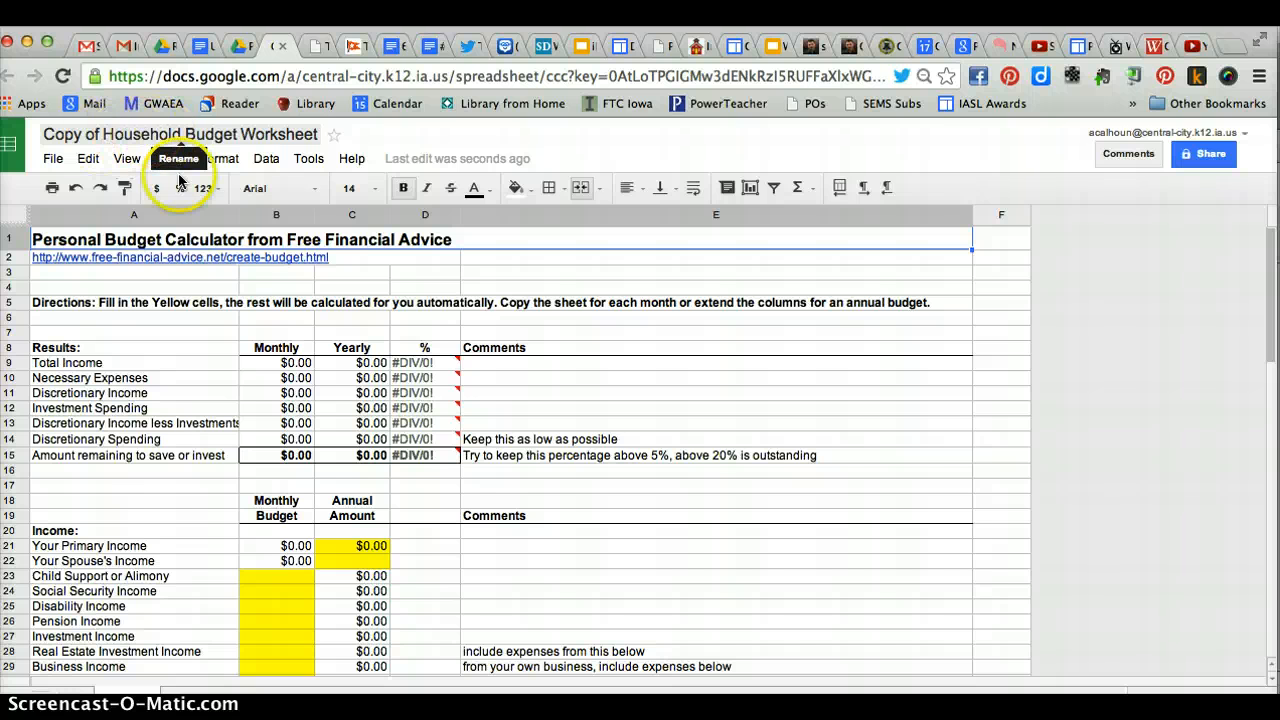
Examine the budget worksheet copy from the results and income sections down to the expense and investment sections.
{"action": "scroll", "coordinate": [281, 459], "scroll_direction": "down", "scroll_amount": 3}
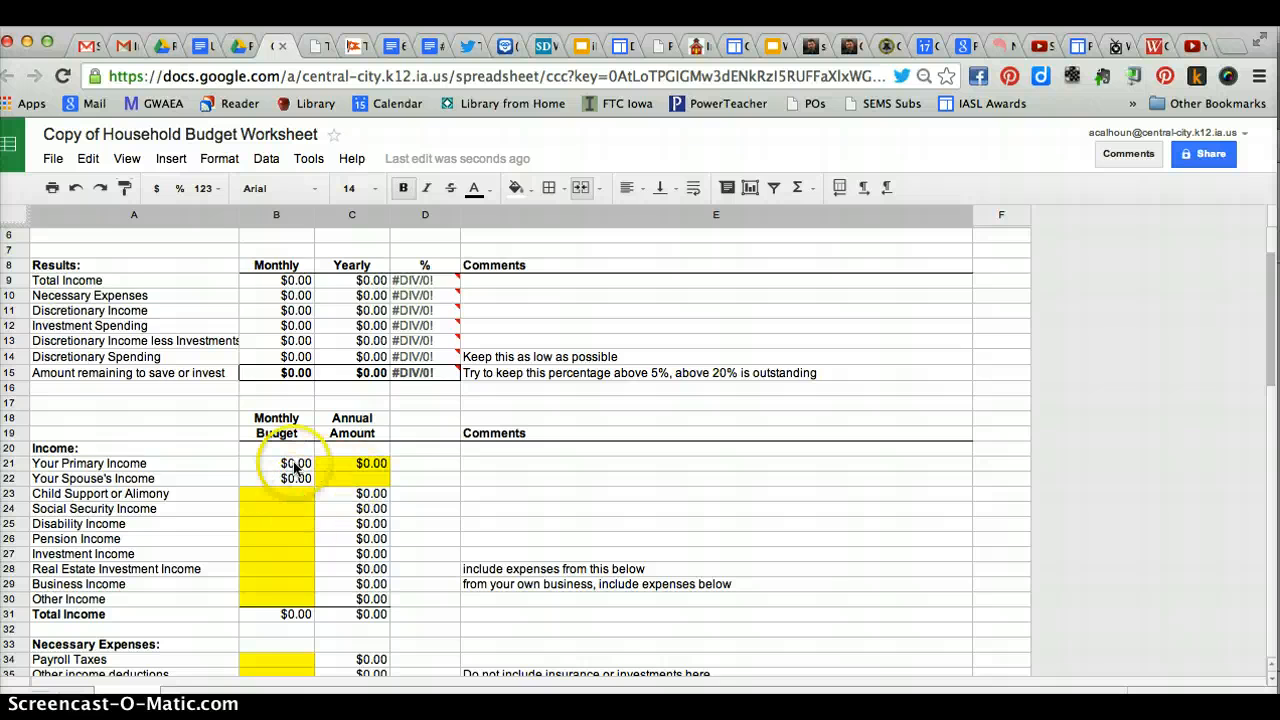
{"action": "scroll", "coordinate": [288, 440], "scroll_direction": "up", "scroll_amount": 3}
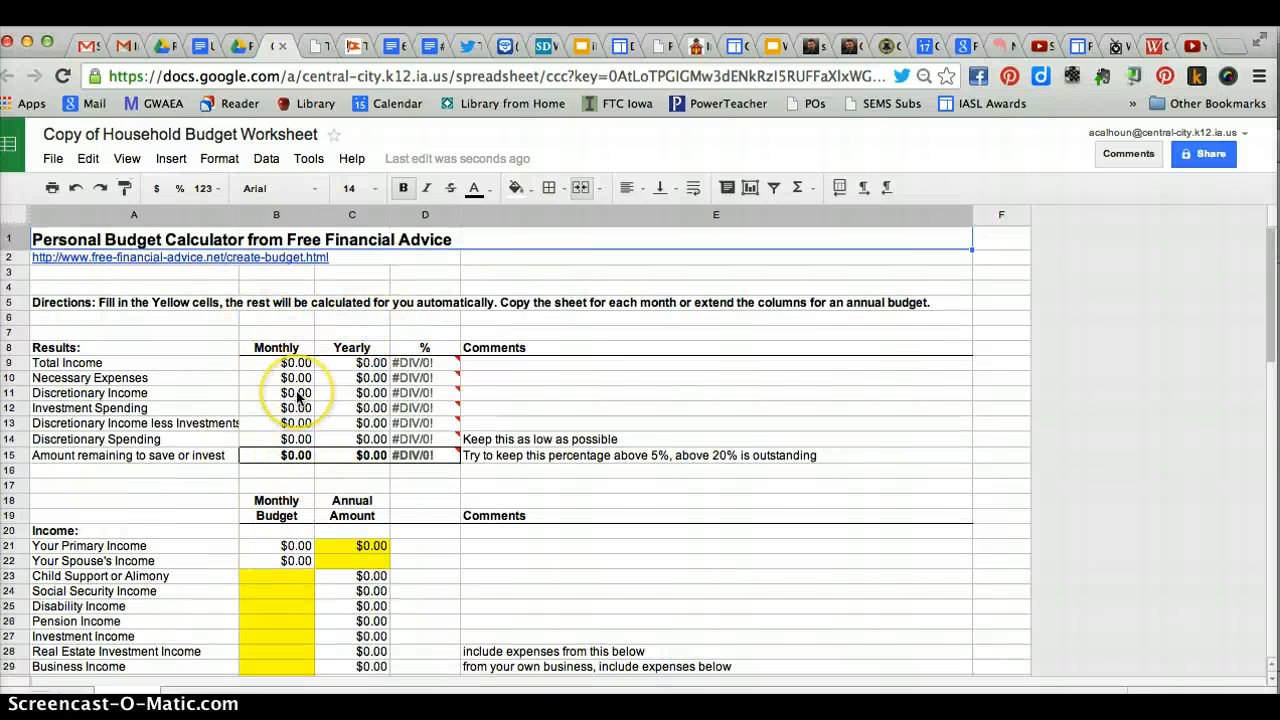
{"action": "scroll", "coordinate": [352, 333], "scroll_direction": "down", "scroll_amount": 15}
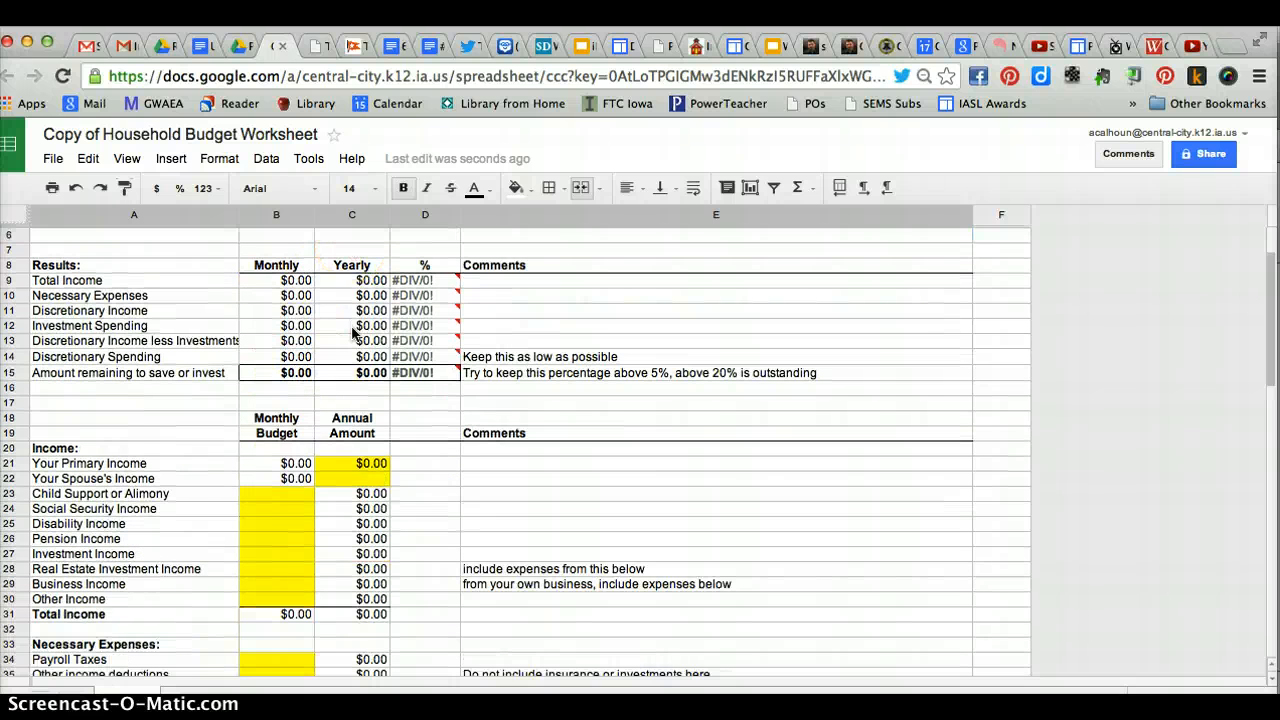
{"action": "scroll", "coordinate": [352, 333], "scroll_direction": "down", "scroll_amount": 10}
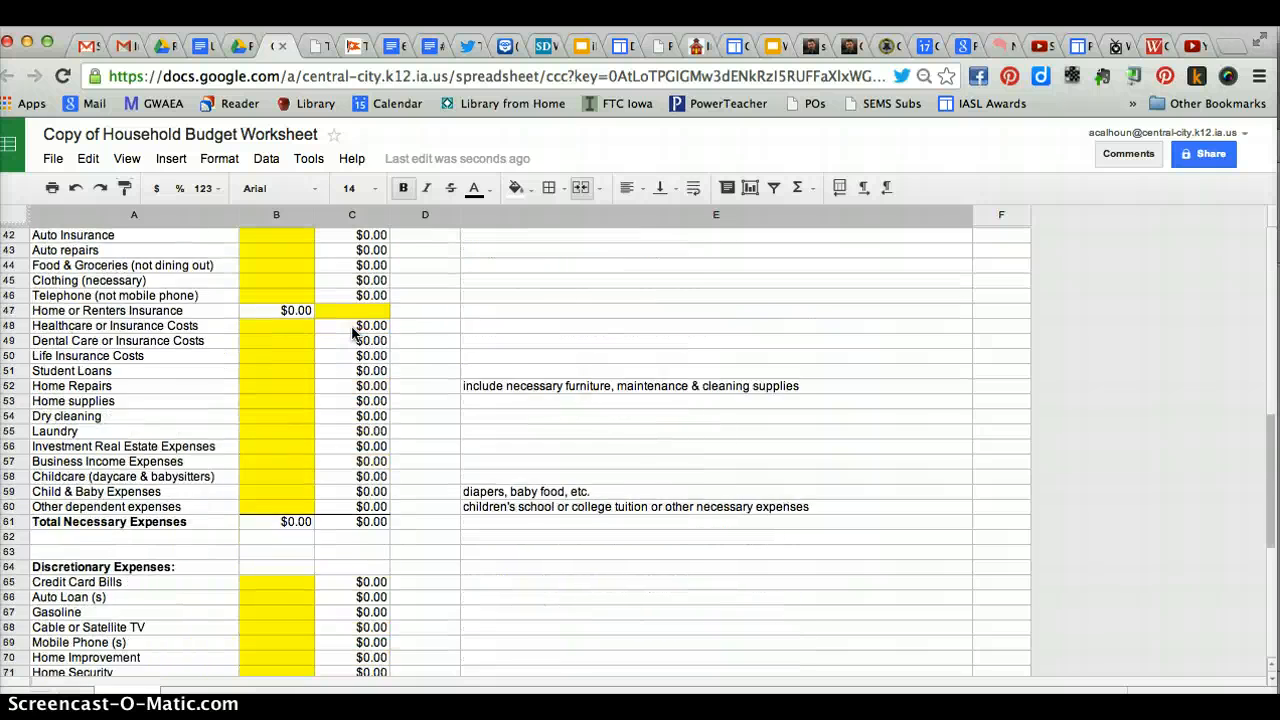
{"action": "scroll", "coordinate": [352, 333], "scroll_direction": "down", "scroll_amount": 3}
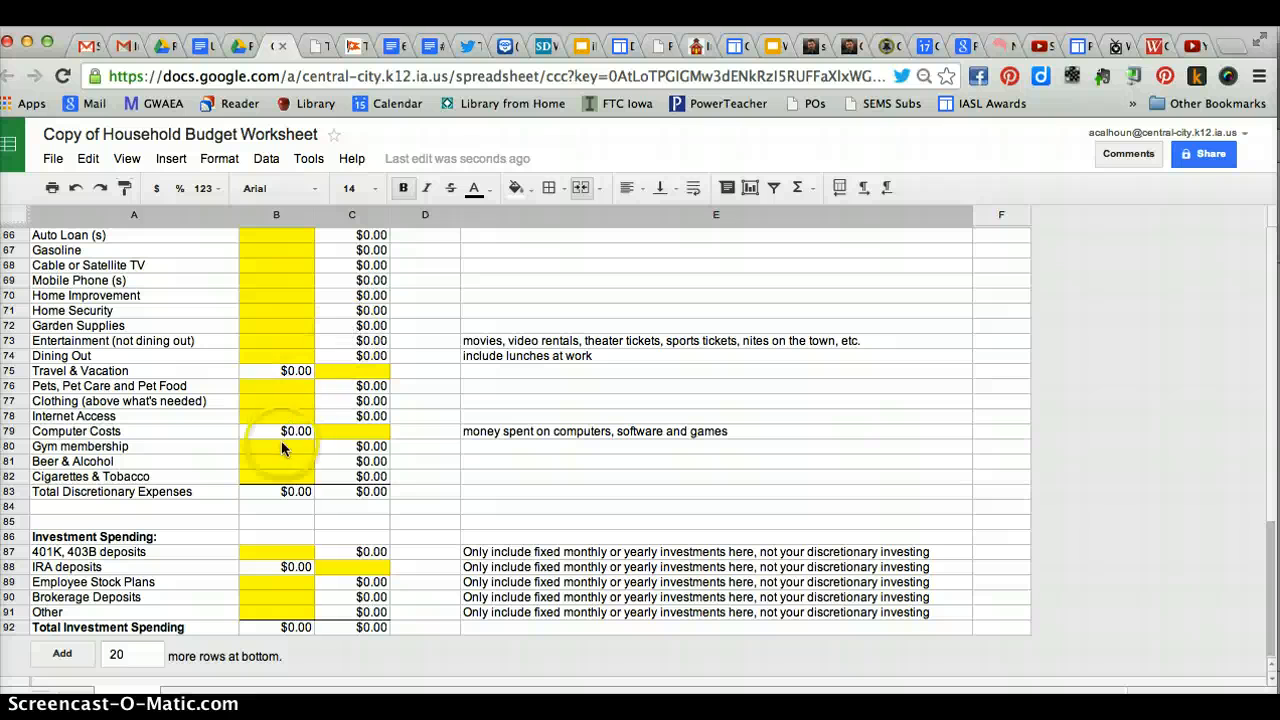
{"action": "scroll", "coordinate": [278, 474], "scroll_direction": "up", "scroll_amount": 1}
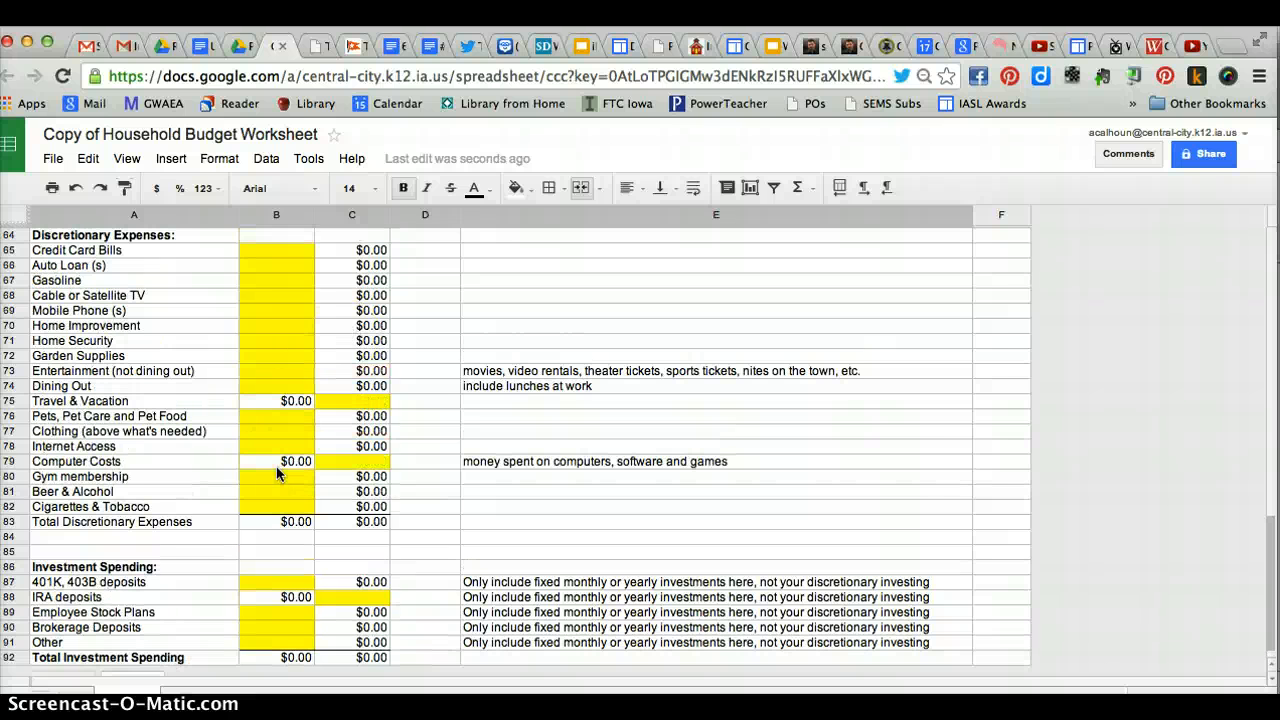
{"action": "scroll", "coordinate": [278, 474], "scroll_direction": "up", "scroll_amount": 20}
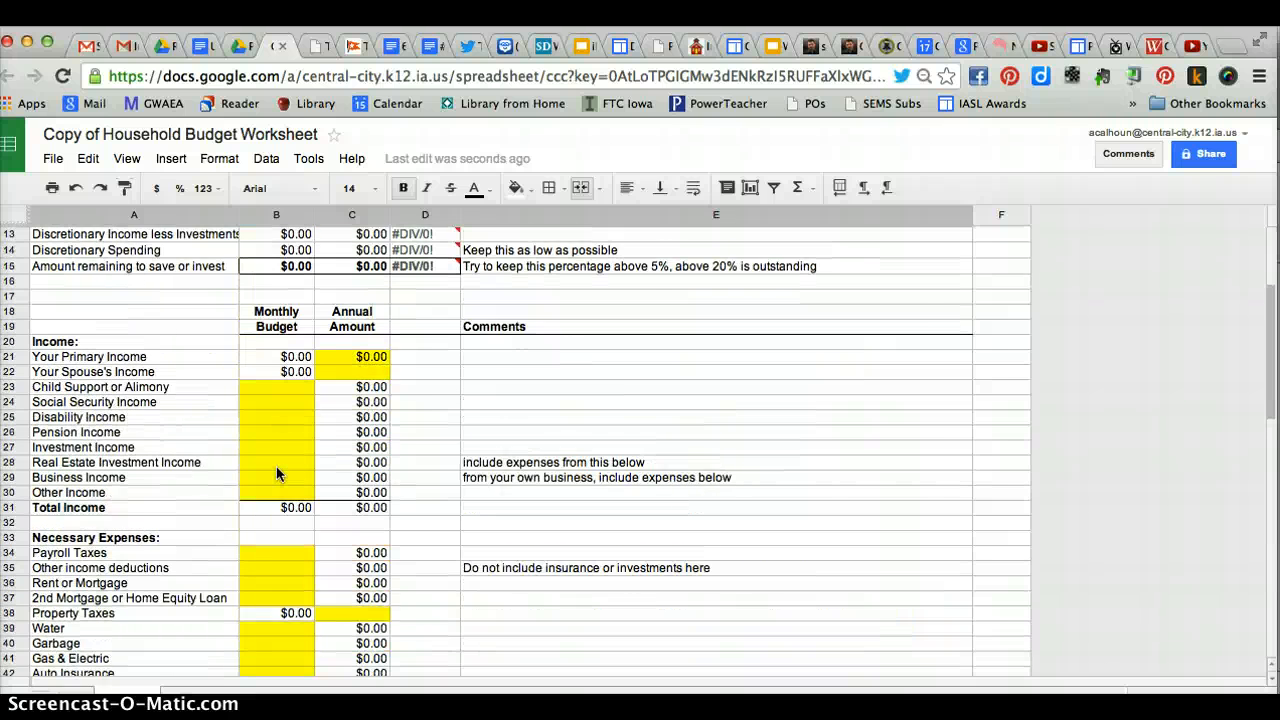
Close the budget worksheet copy and the template gallery, and return to the untitled document.
{"action": "left_click", "coordinate": [283, 46]}
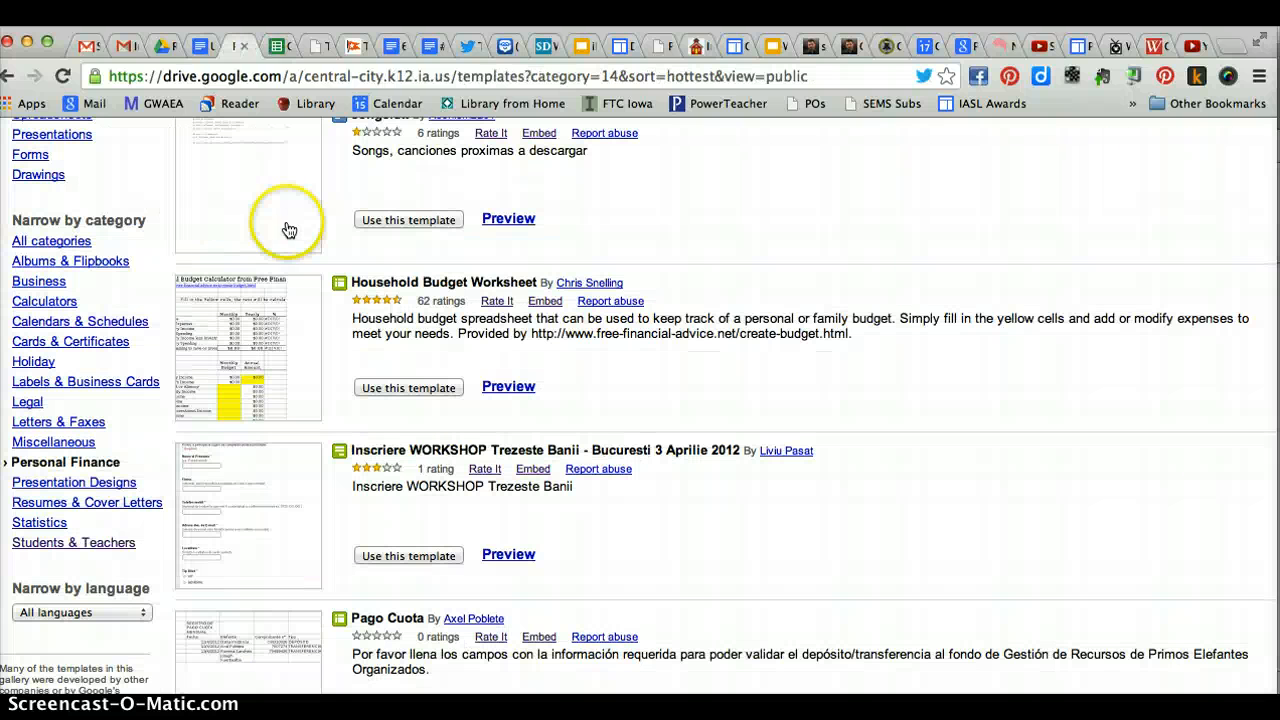
{"action": "scroll", "coordinate": [366, 510], "scroll_direction": "down", "scroll_amount": 5}
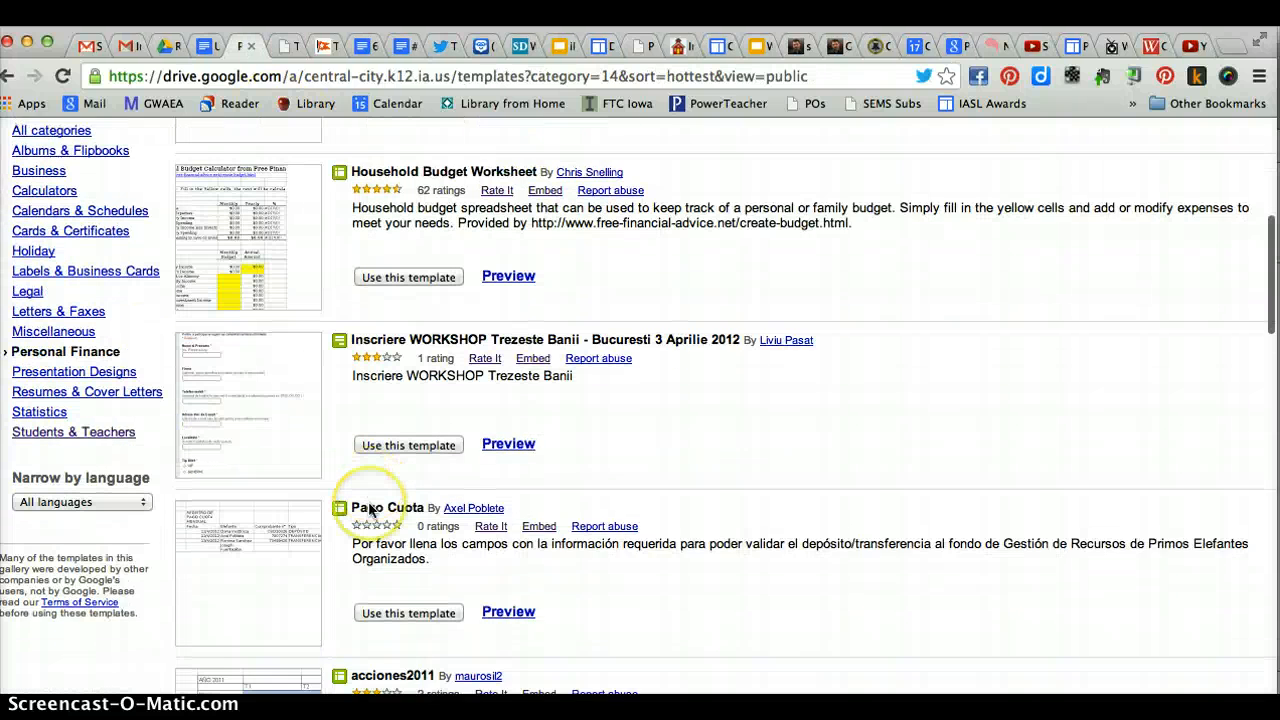
{"action": "scroll", "coordinate": [459, 490], "scroll_direction": "up", "scroll_amount": 3}
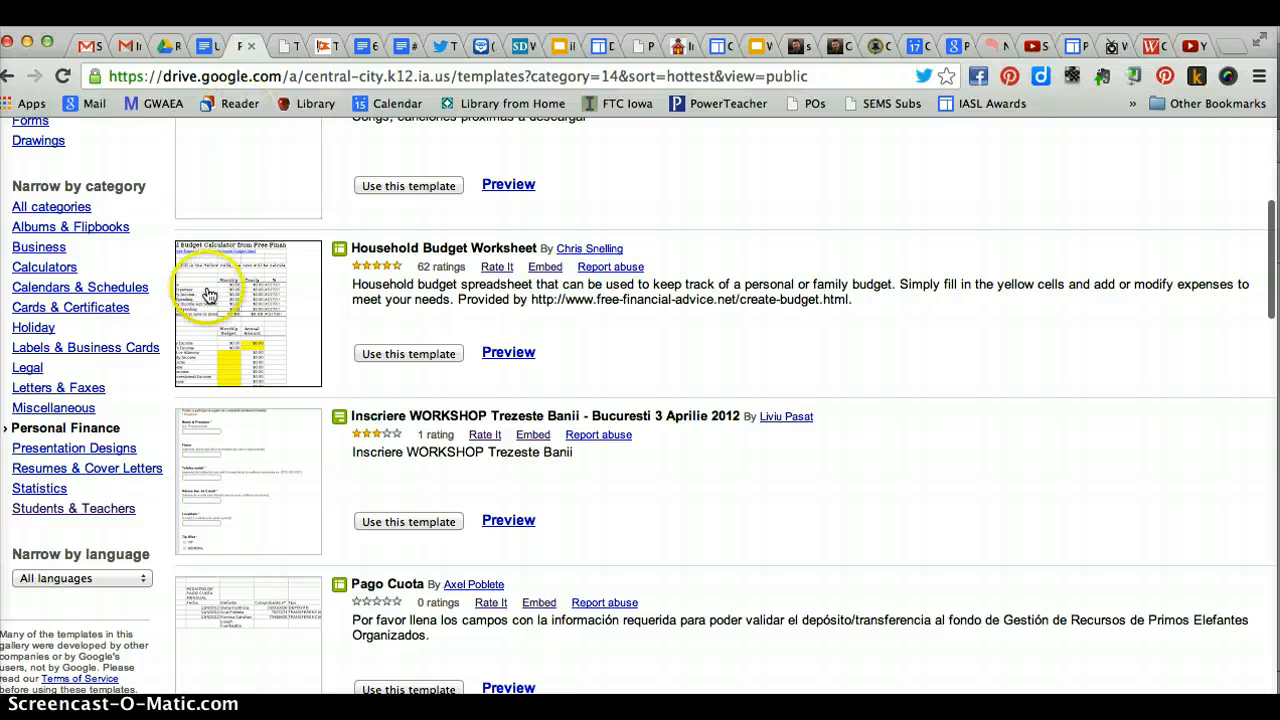
{"action": "left_click", "coordinate": [249, 46]}
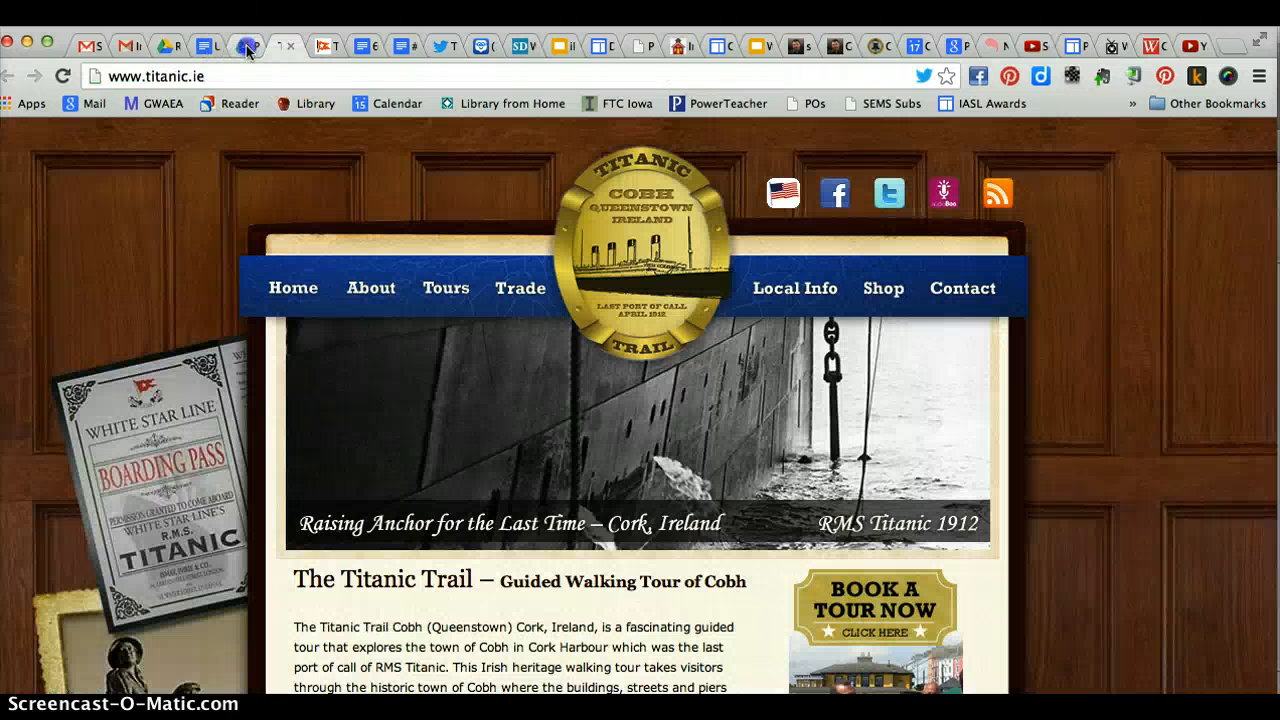
{"action": "left_click", "coordinate": [249, 46]}
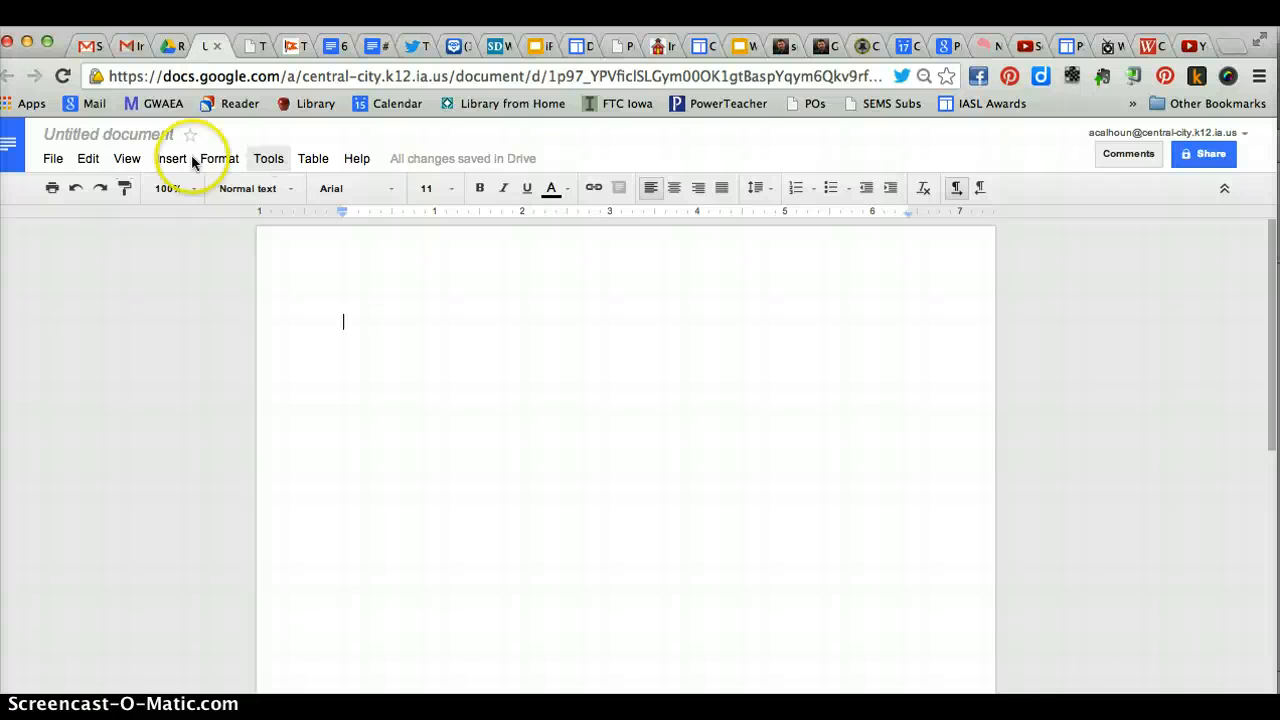
Open the Research tool beside the untitled document.
{"action": "left_click", "coordinate": [281, 169]}
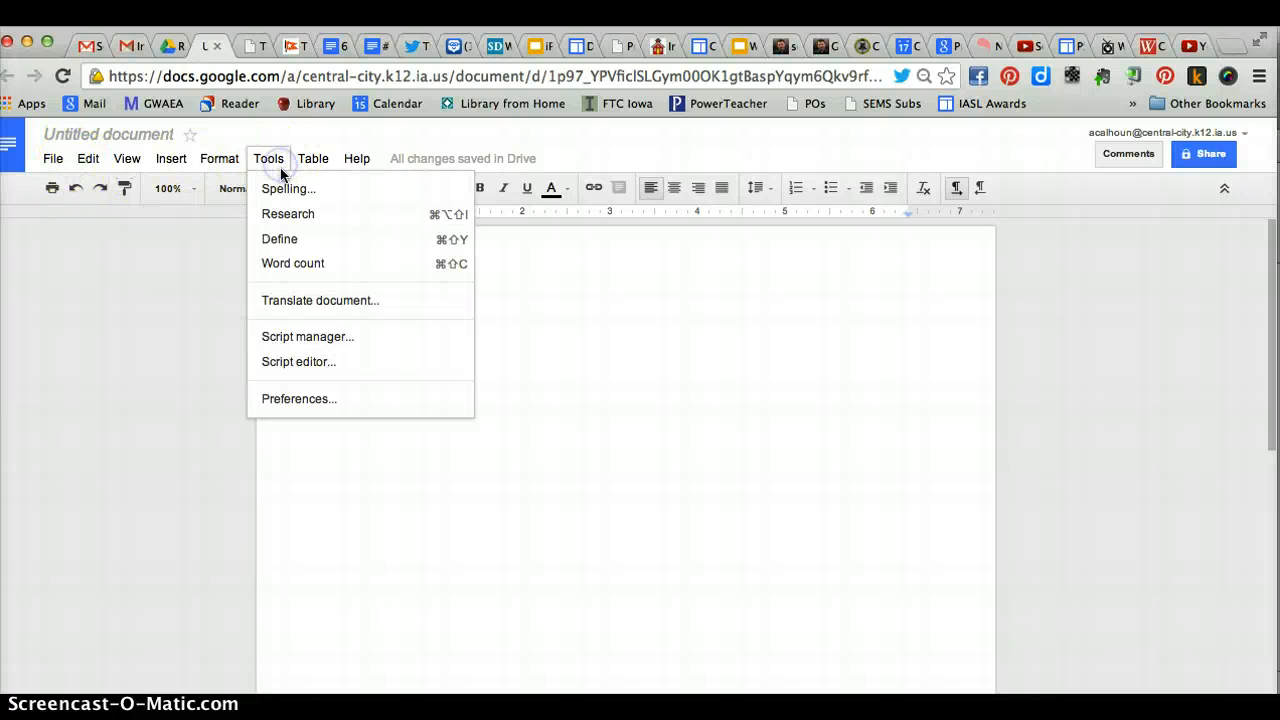
{"action": "left_click", "coordinate": [352, 226]}
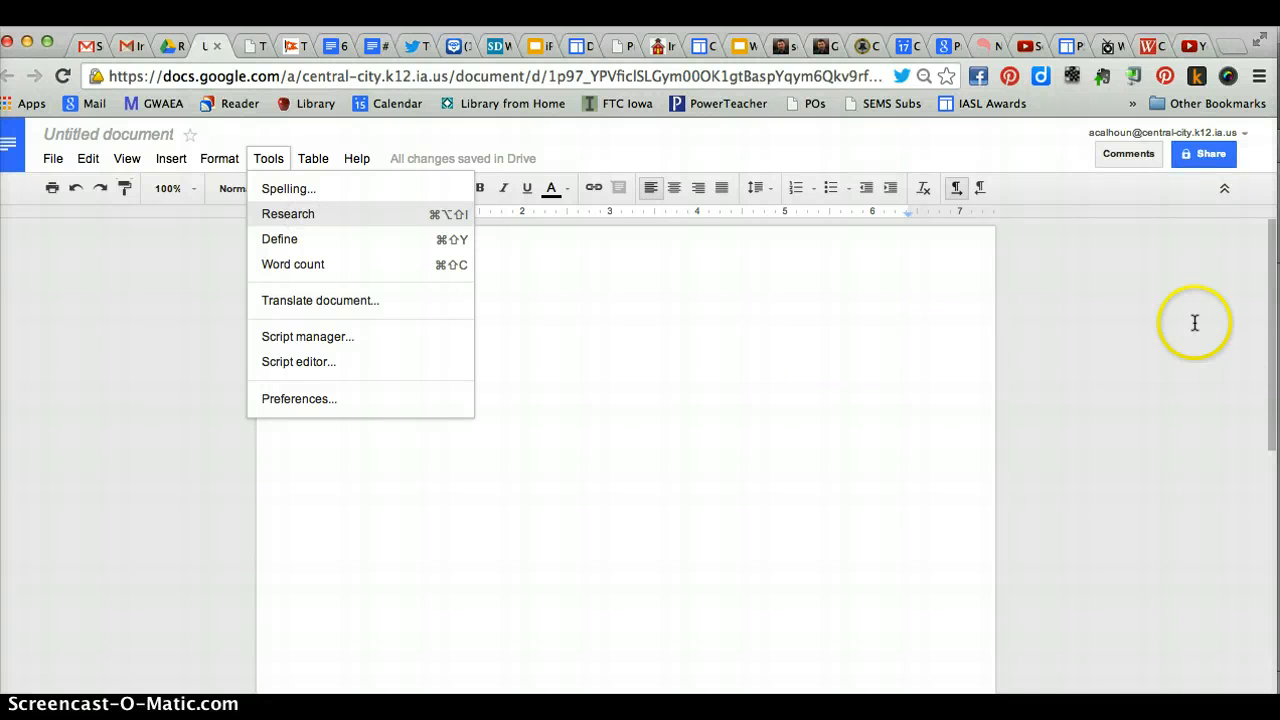
{"action": "key", "text": "BackSpace"}
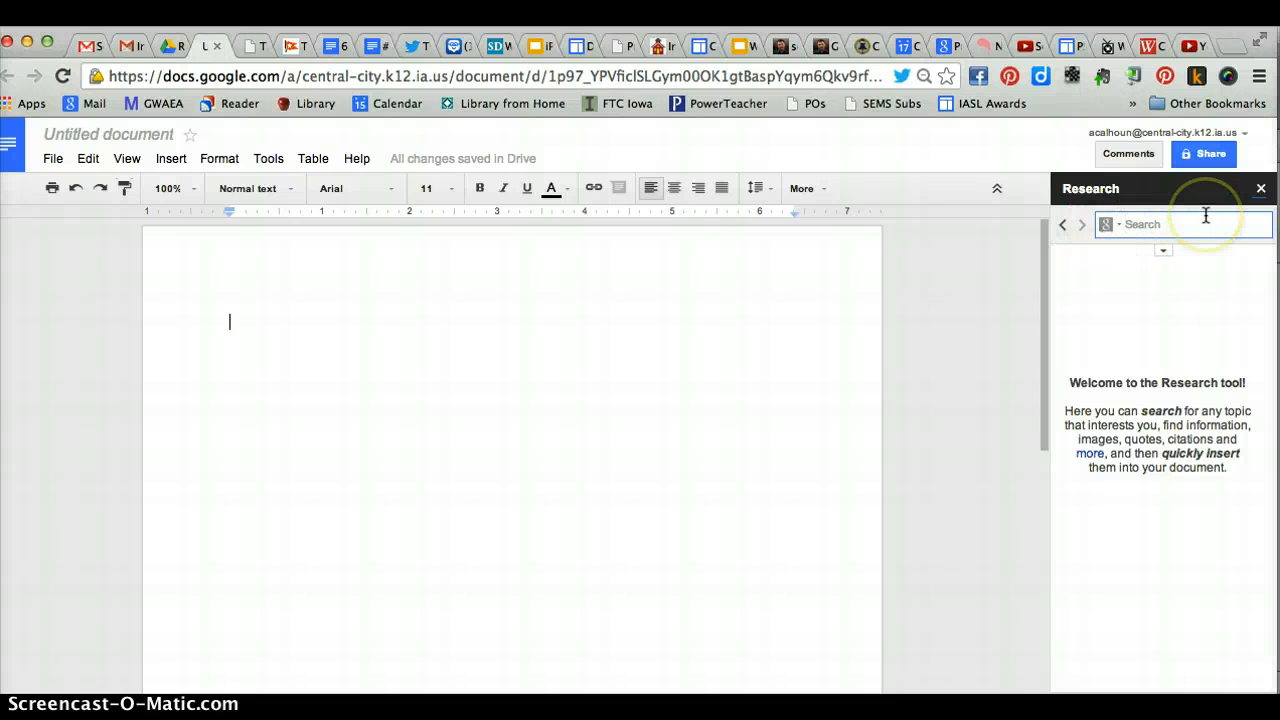
Search Everything in the Research tool for "titanic site:ie" and look through the web results.
{"action": "left_click", "coordinate": [1112, 226]}
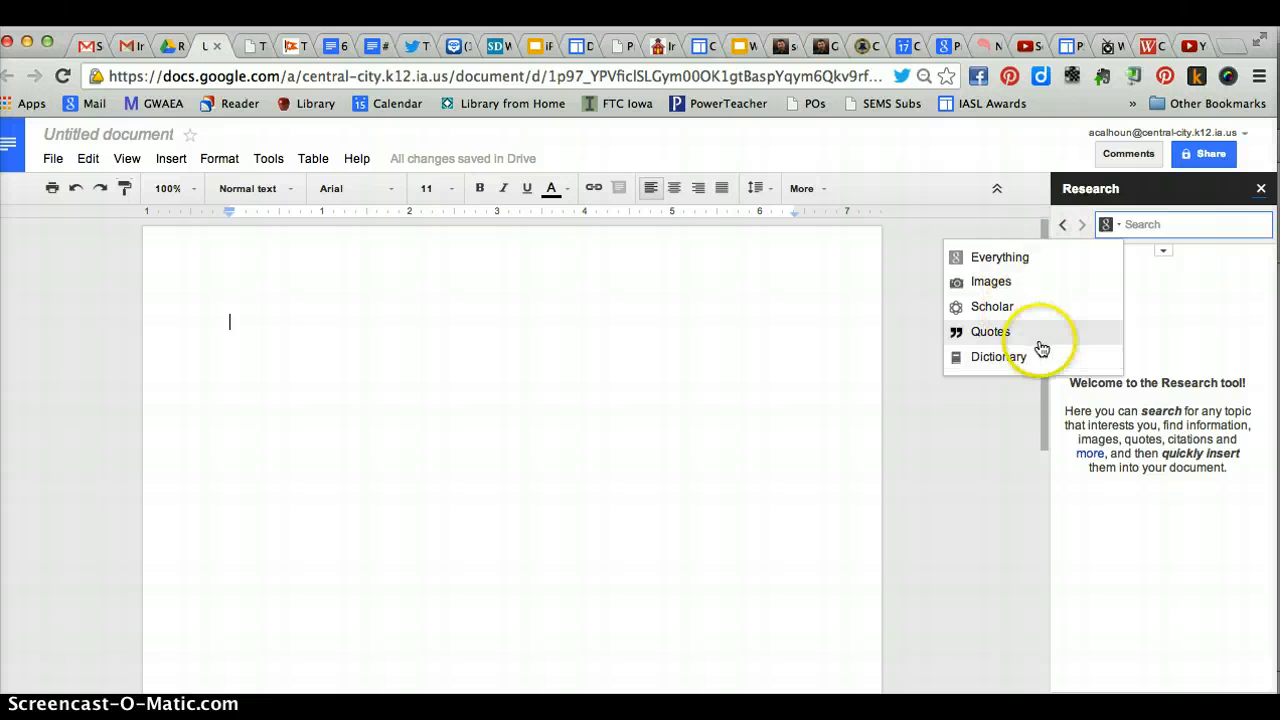
{"action": "left_click", "coordinate": [988, 257]}
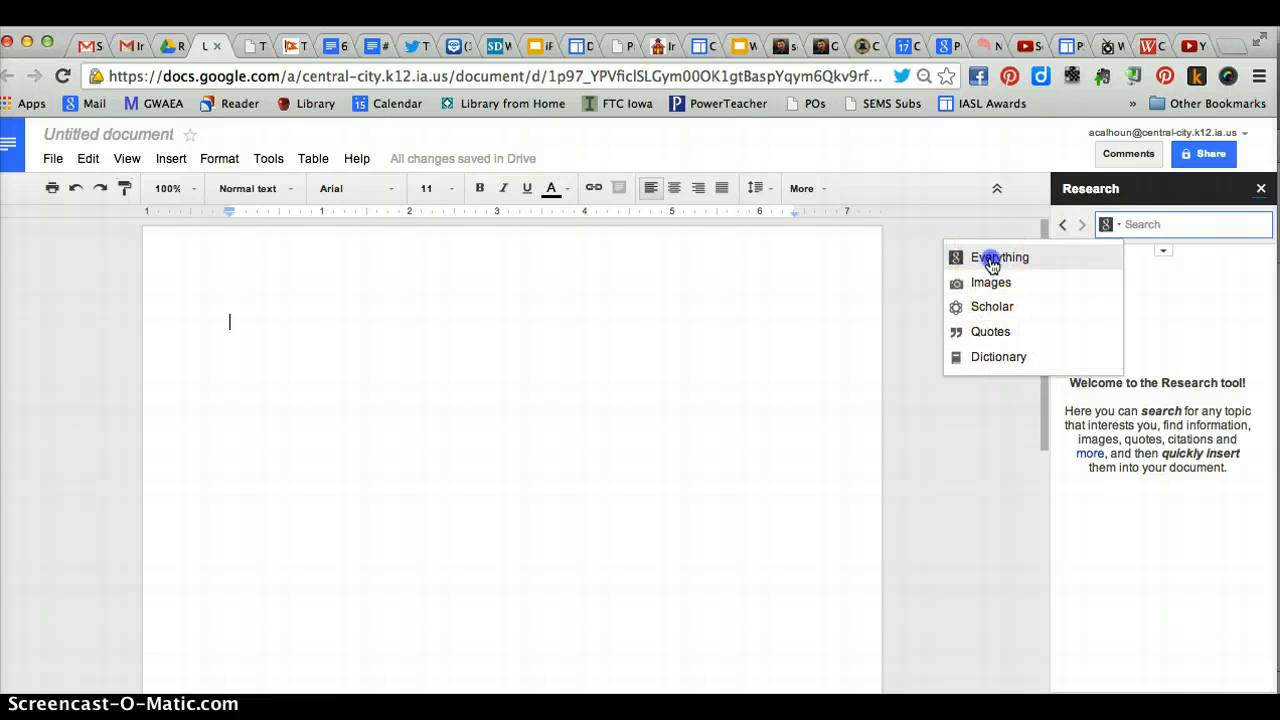
{"action": "left_click", "coordinate": [1143, 225]}
{"action": "type", "text": "titanic site:ie"}
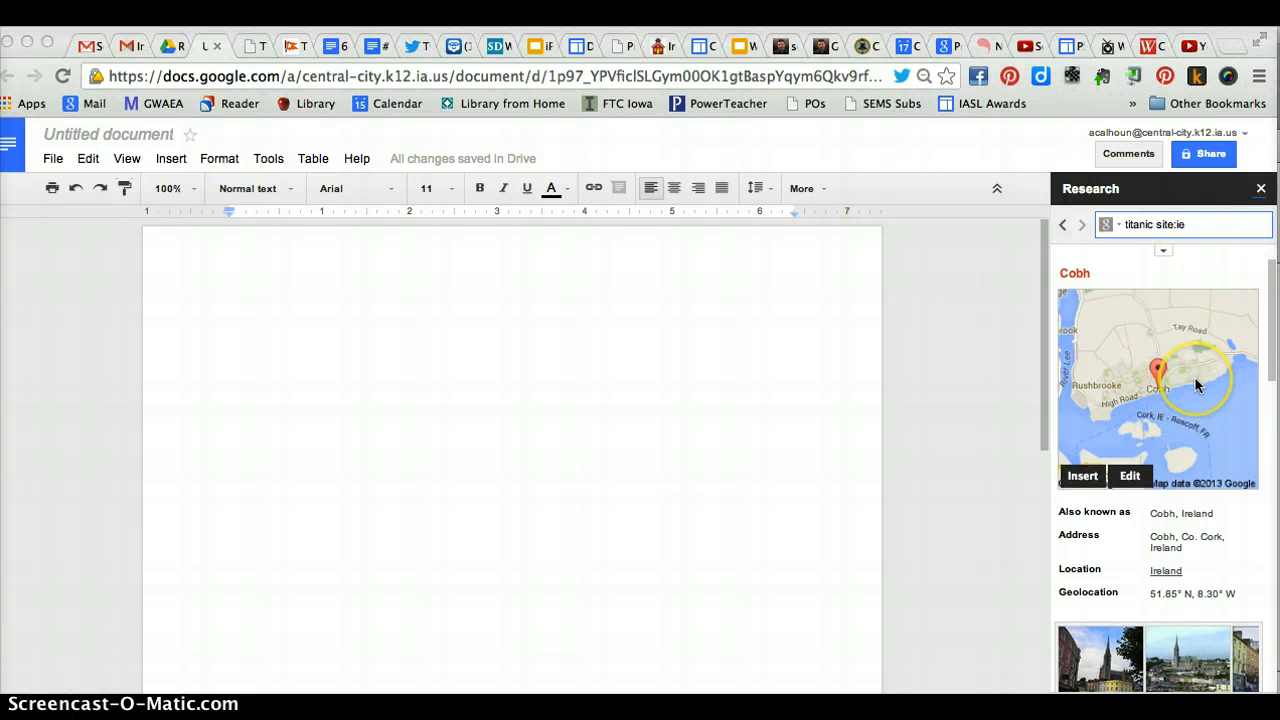
{"action": "scroll", "coordinate": [1197, 385], "scroll_direction": "down", "scroll_amount": 5}
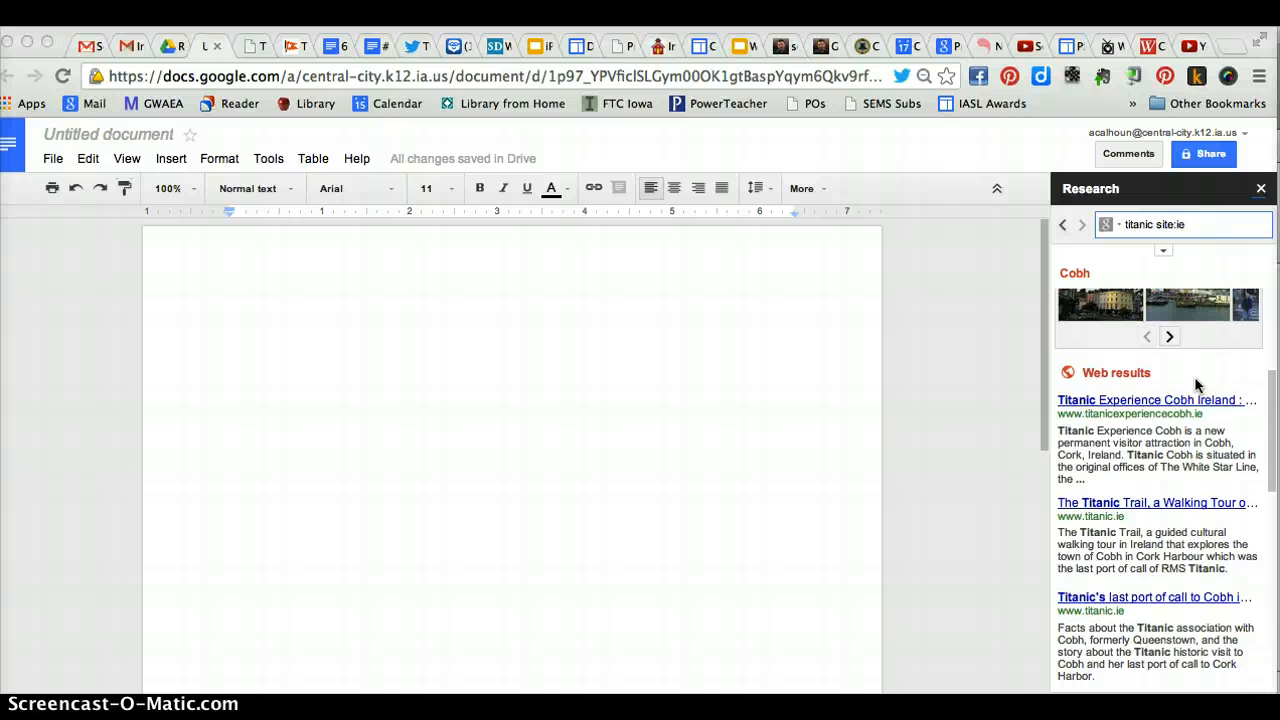
Examine the web results about the Titanic Experience in Cobh, the Titanic Trail and Titanic's last port of call.
{"action": "scroll", "coordinate": [1197, 385], "scroll_direction": "down", "scroll_amount": 1}
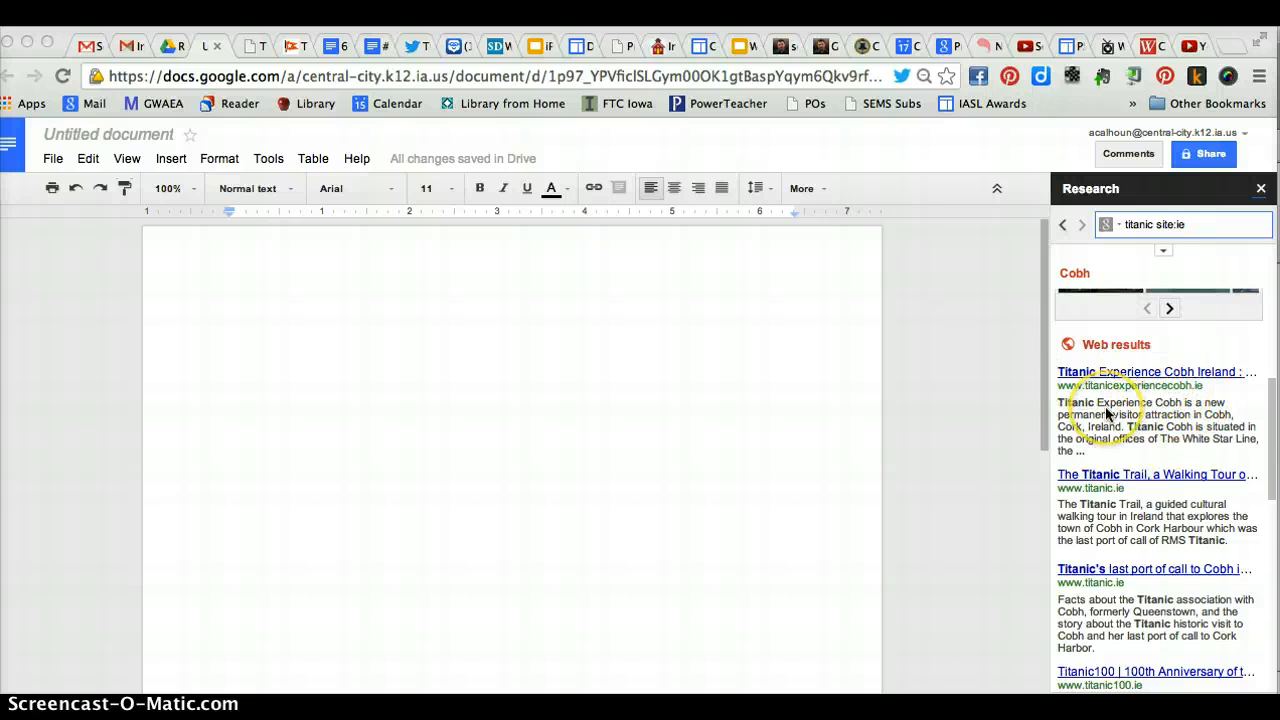
{"action": "scroll", "coordinate": [1107, 413], "scroll_direction": "down", "scroll_amount": 1}
{"action": "scroll", "coordinate": [1107, 413], "scroll_direction": "down", "scroll_amount": 3}
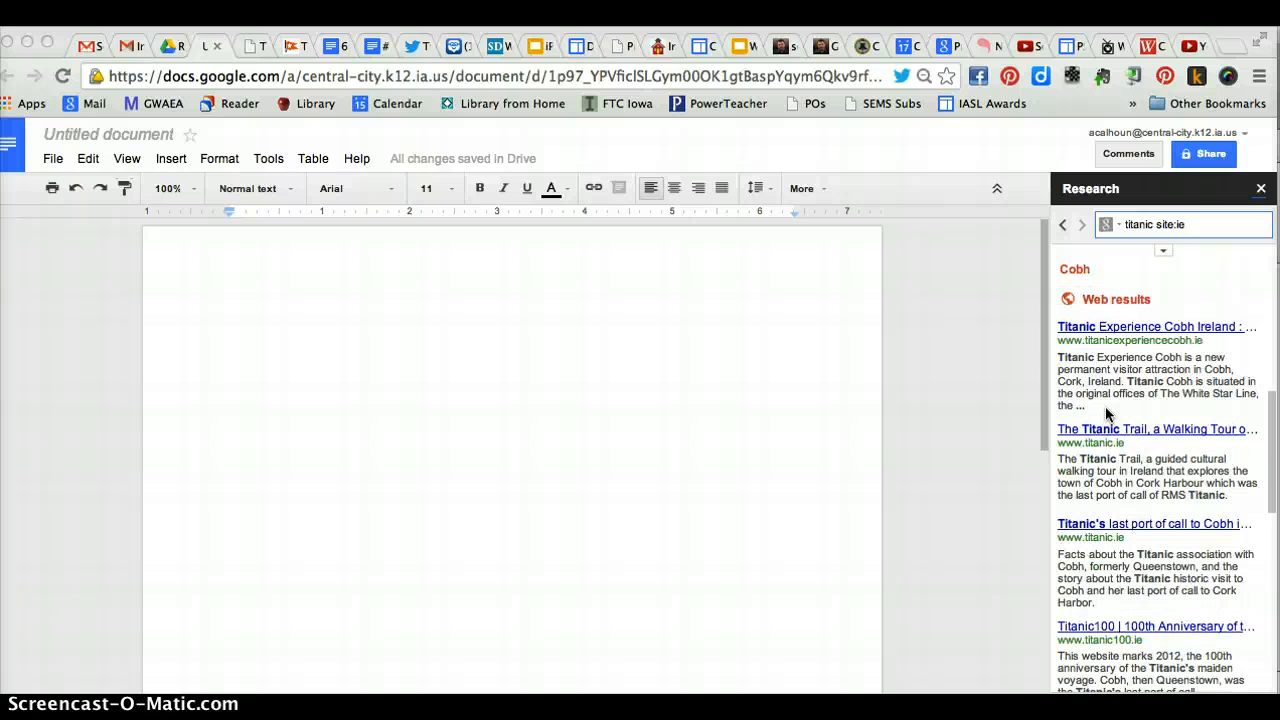
{"action": "scroll", "coordinate": [1163, 414], "scroll_direction": "down", "scroll_amount": 2}
{"action": "scroll", "coordinate": [1163, 414], "scroll_direction": "up", "scroll_amount": 2}
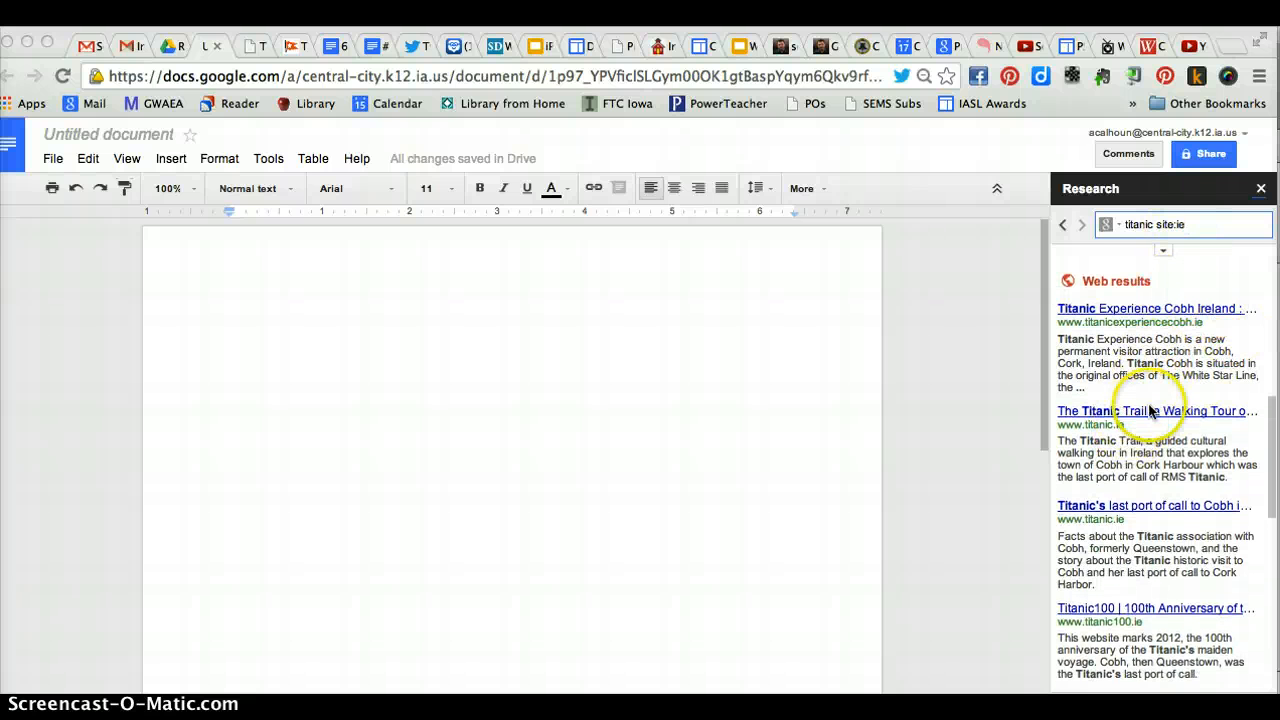
{"action": "scroll", "coordinate": [1150, 414], "scroll_direction": "down", "scroll_amount": 4}
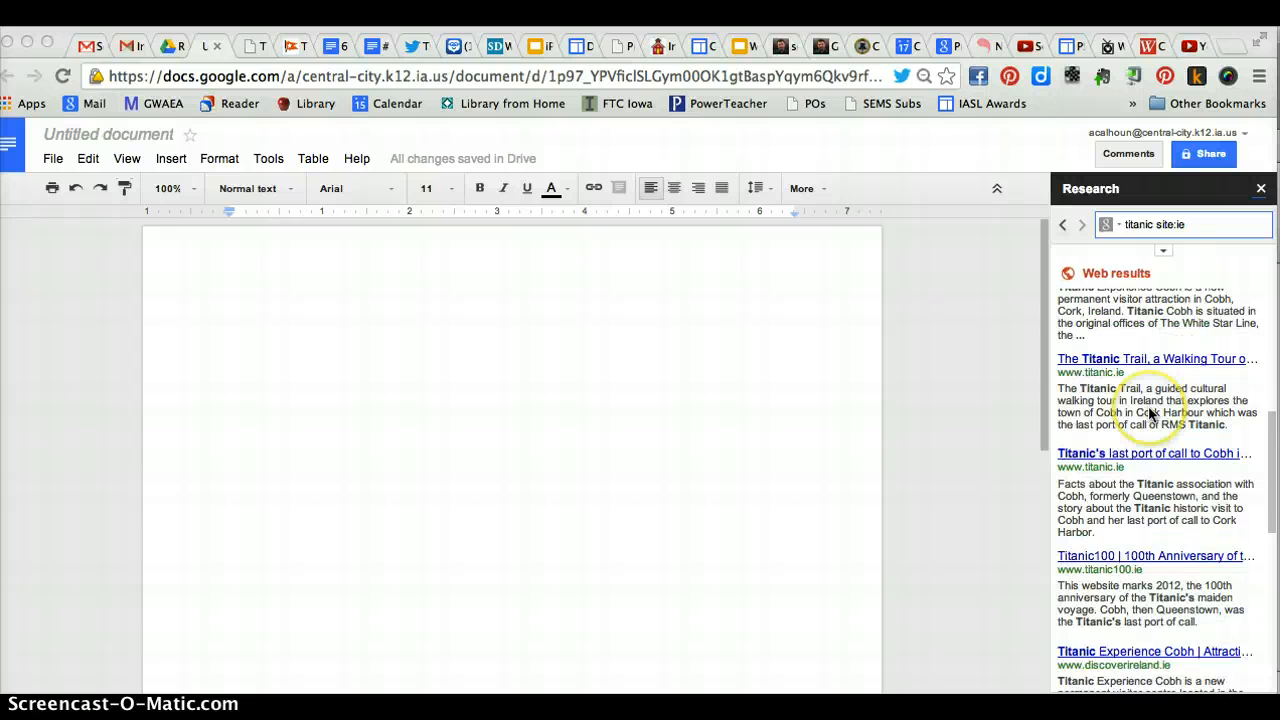
{"action": "scroll", "coordinate": [1150, 414], "scroll_direction": "up", "scroll_amount": 2}
{"action": "scroll", "coordinate": [1150, 414], "scroll_direction": "up", "scroll_amount": 1}
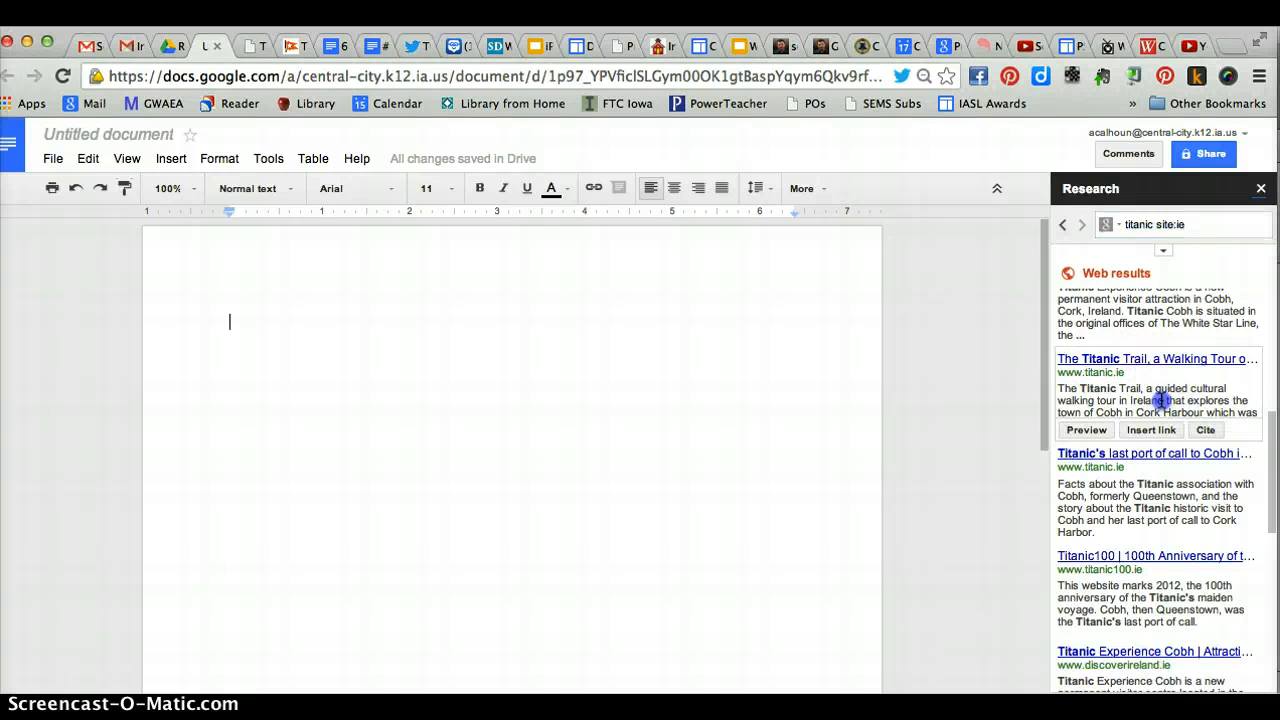
Preview the Titanic Trail web result, open its website and read the description of the guided walking tour of Cobh.
{"action": "mouse_move", "coordinate": [1130, 398]}
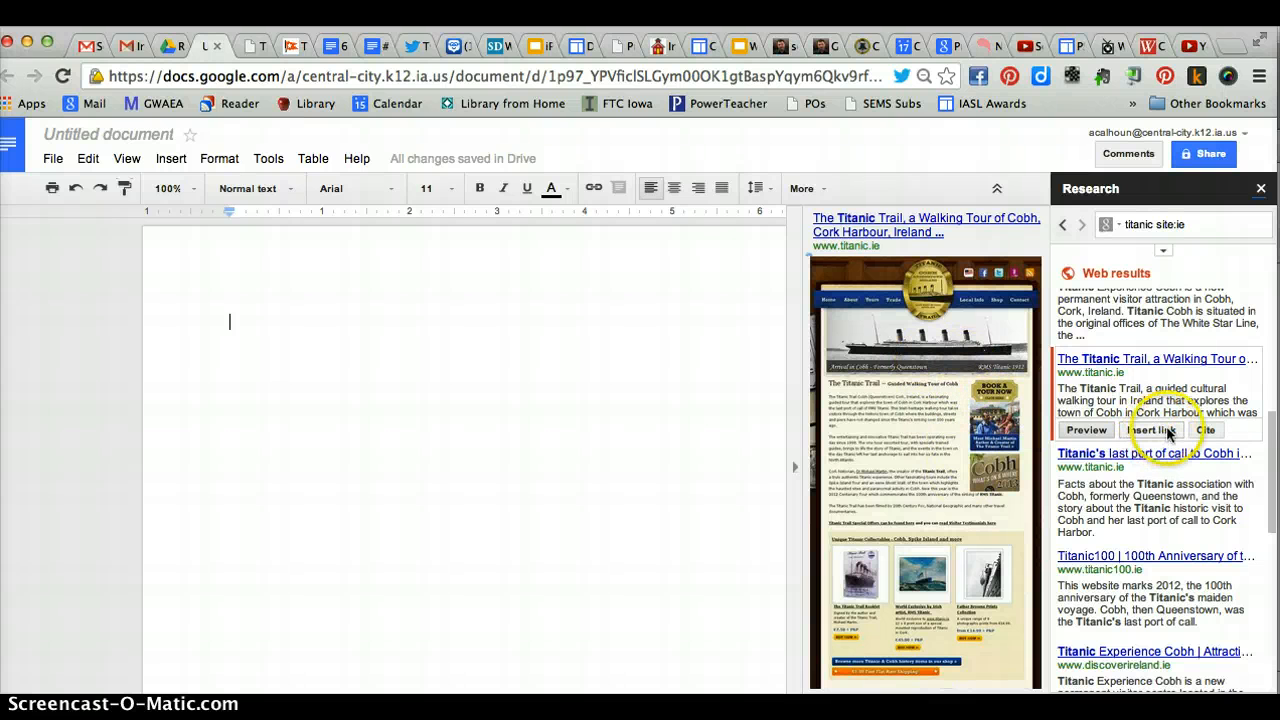
{"action": "left_click", "coordinate": [1098, 362]}
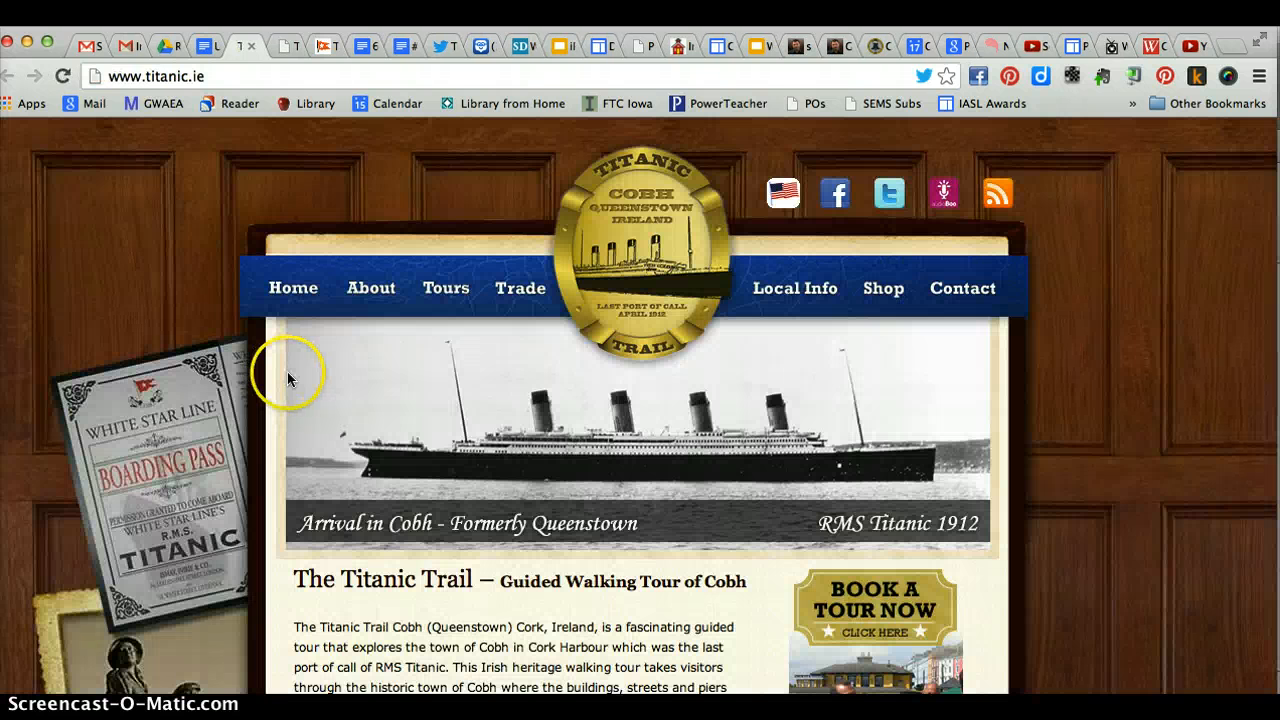
{"action": "scroll", "coordinate": [250, 452], "scroll_direction": "down", "scroll_amount": 2}
{"action": "scroll", "coordinate": [250, 455], "scroll_direction": "down", "scroll_amount": 5}
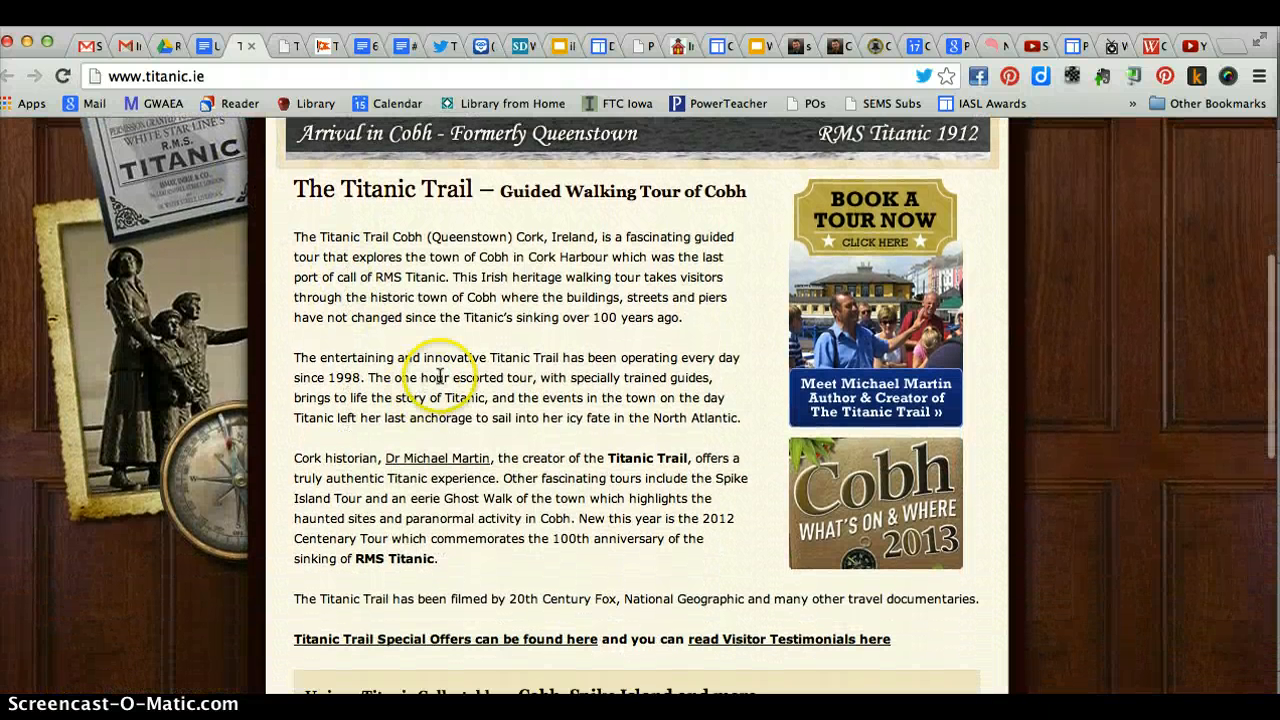
{"action": "scroll", "coordinate": [440, 380], "scroll_direction": "down", "scroll_amount": 1}
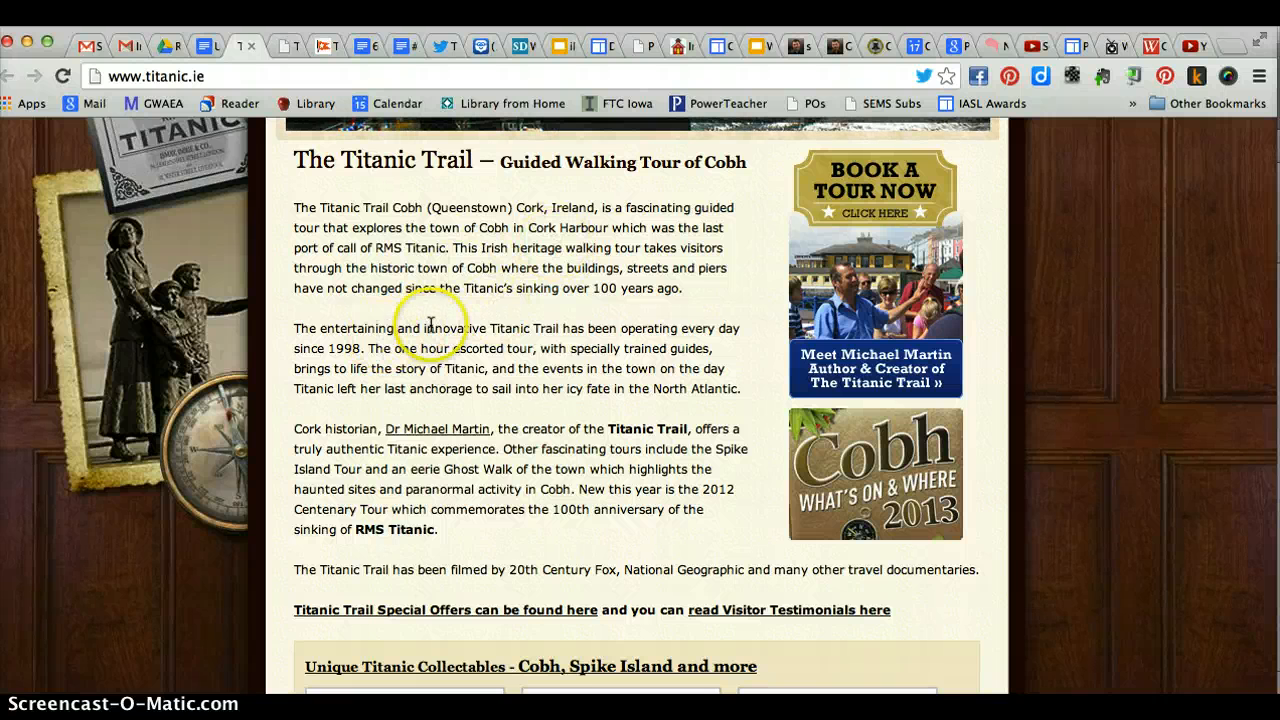
{"action": "scroll", "coordinate": [522, 326], "scroll_direction": "down", "scroll_amount": 1}
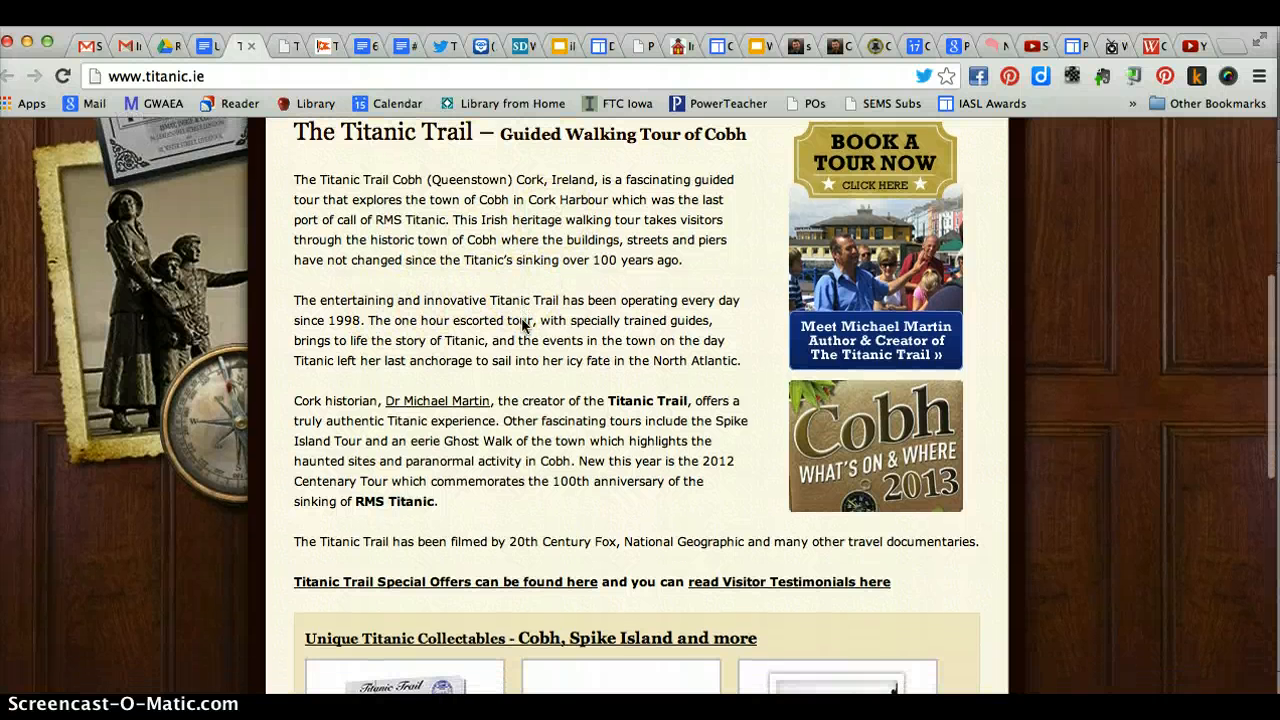
Write a sentence in the document about the Titanic Trail walking tour of Titanic's last port of call, and cite the Titanic Trail result.
{"action": "left_click", "coordinate": [198, 46]}
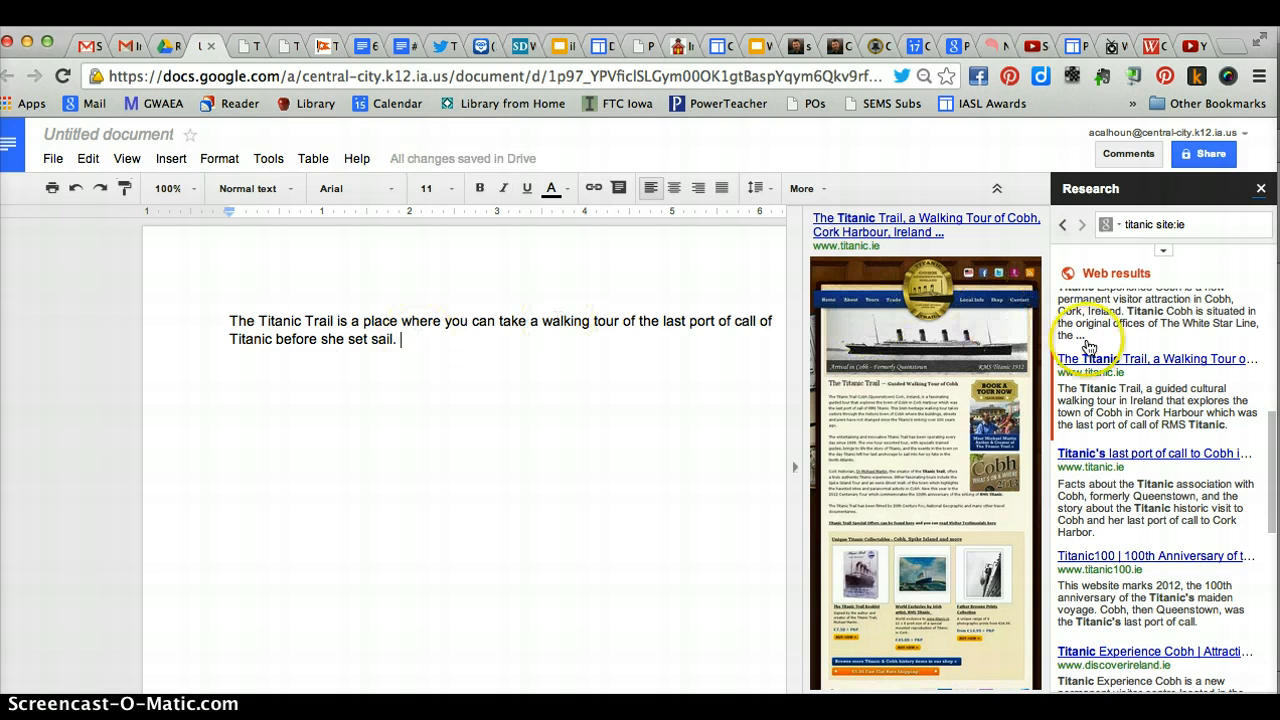
{"action": "mouse_move", "coordinate": [1146, 370]}
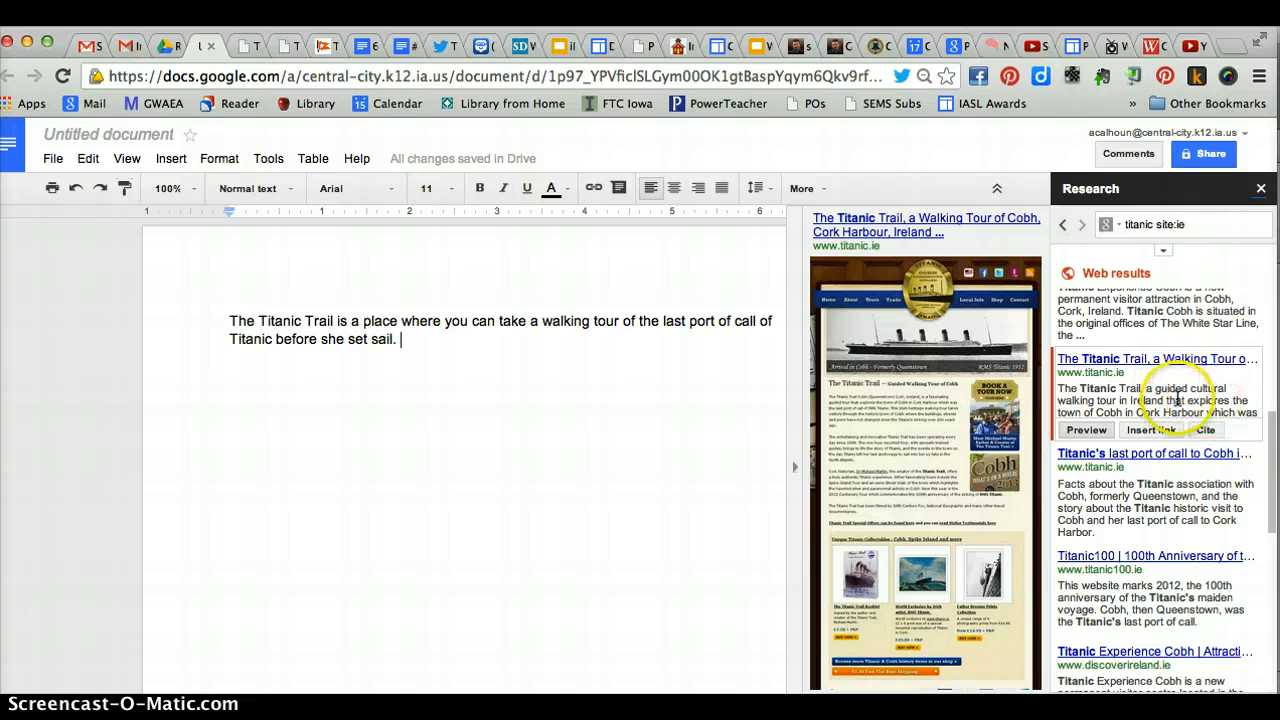
{"action": "left_click", "coordinate": [1205, 430]}
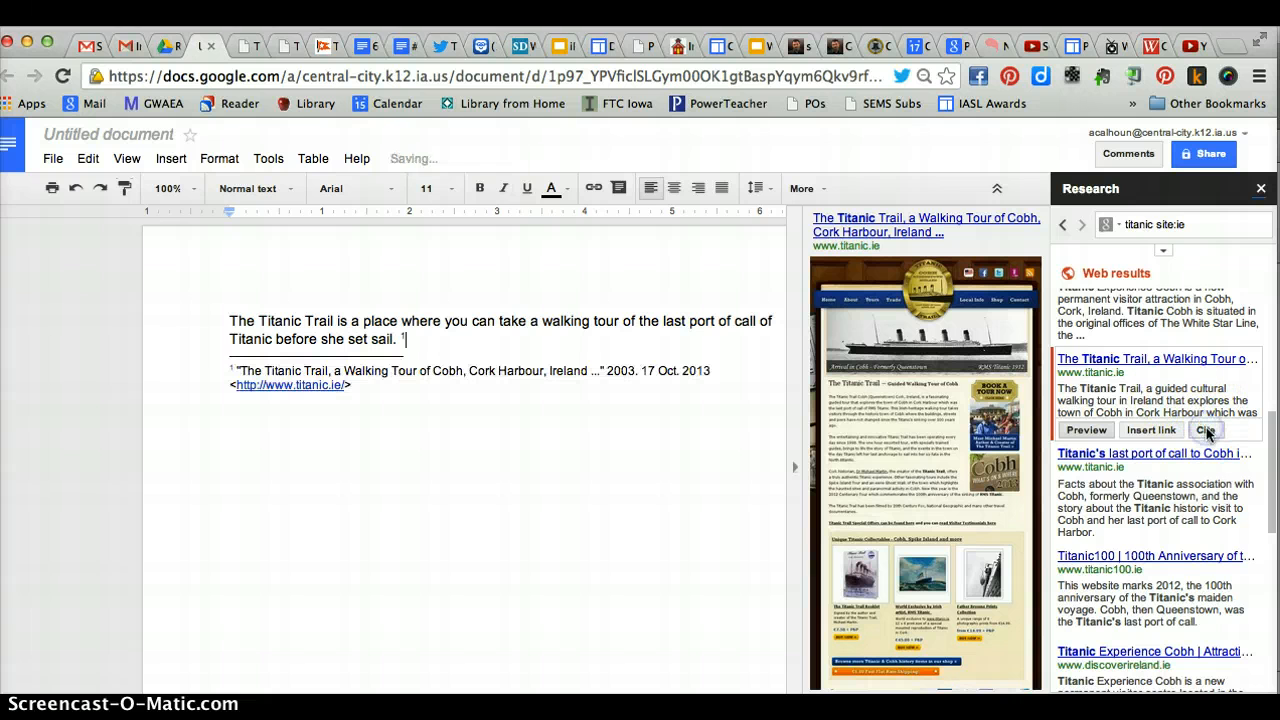
Add four blank lines between the cited Titanic Trail sentence and its footnote.
{"action": "key", "text": "Return"}
{"action": "key", "text": "Return"}
{"action": "key", "text": "Return"}
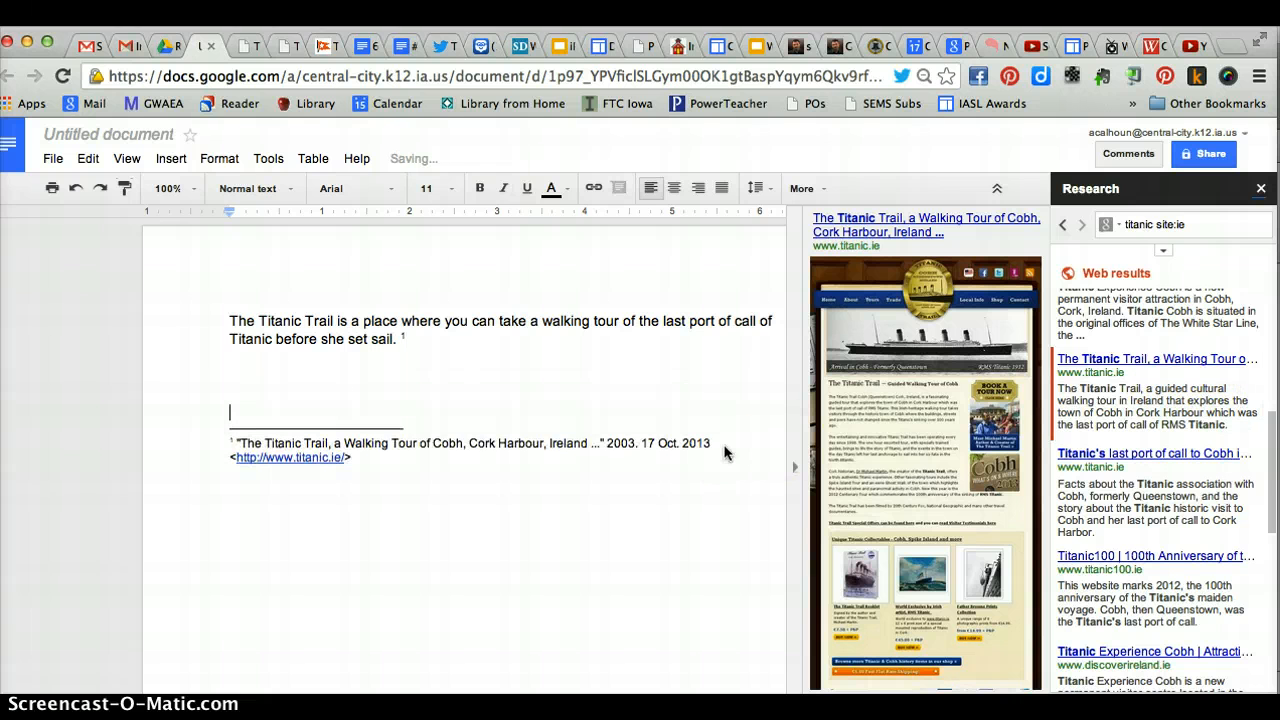
{"action": "left_click", "coordinate": [563, 357]}
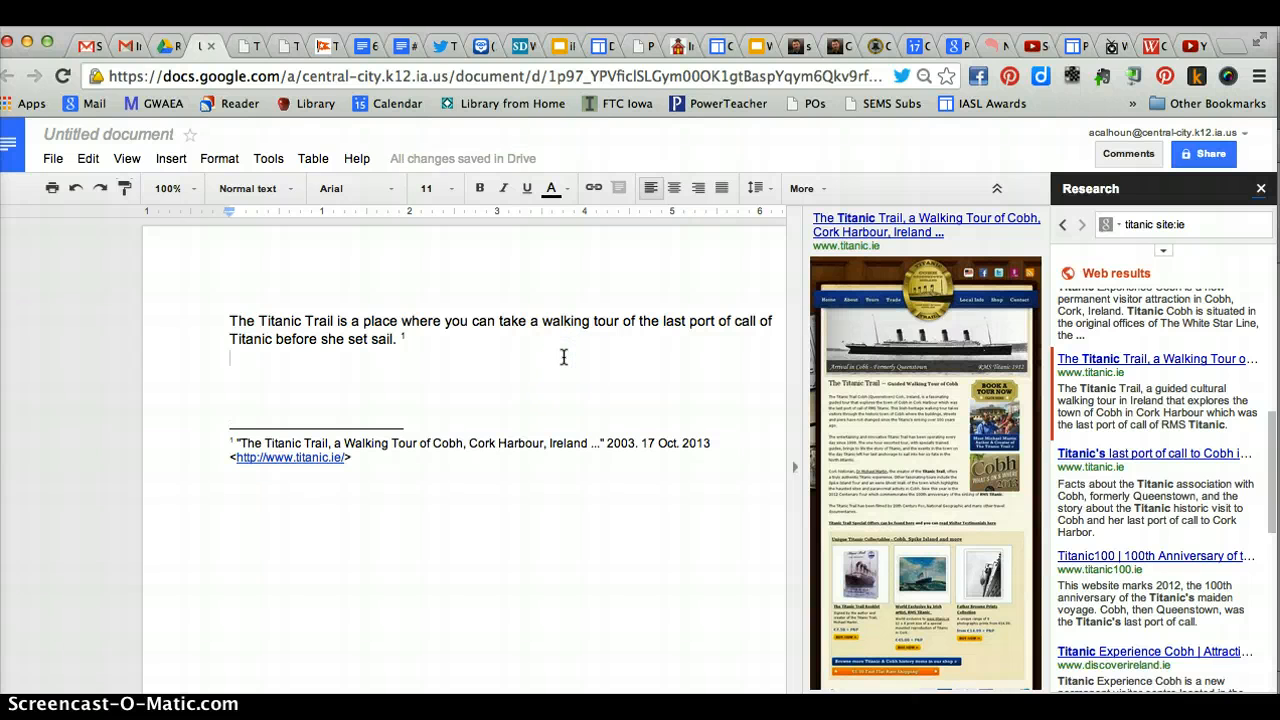
{"action": "key", "text": "Return"}
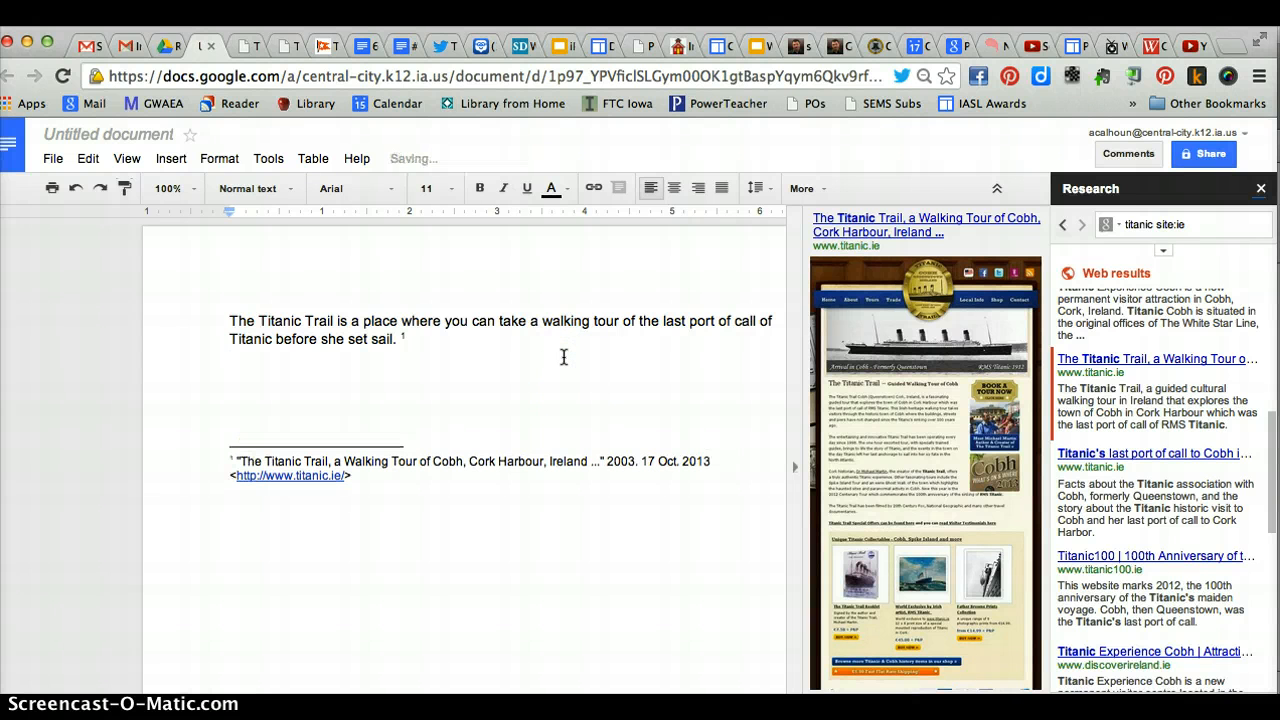
Search the Research tool again for "titanic site:ie" and look over the Cobh map and web results.
{"action": "mouse_move", "coordinate": [1140, 415]}
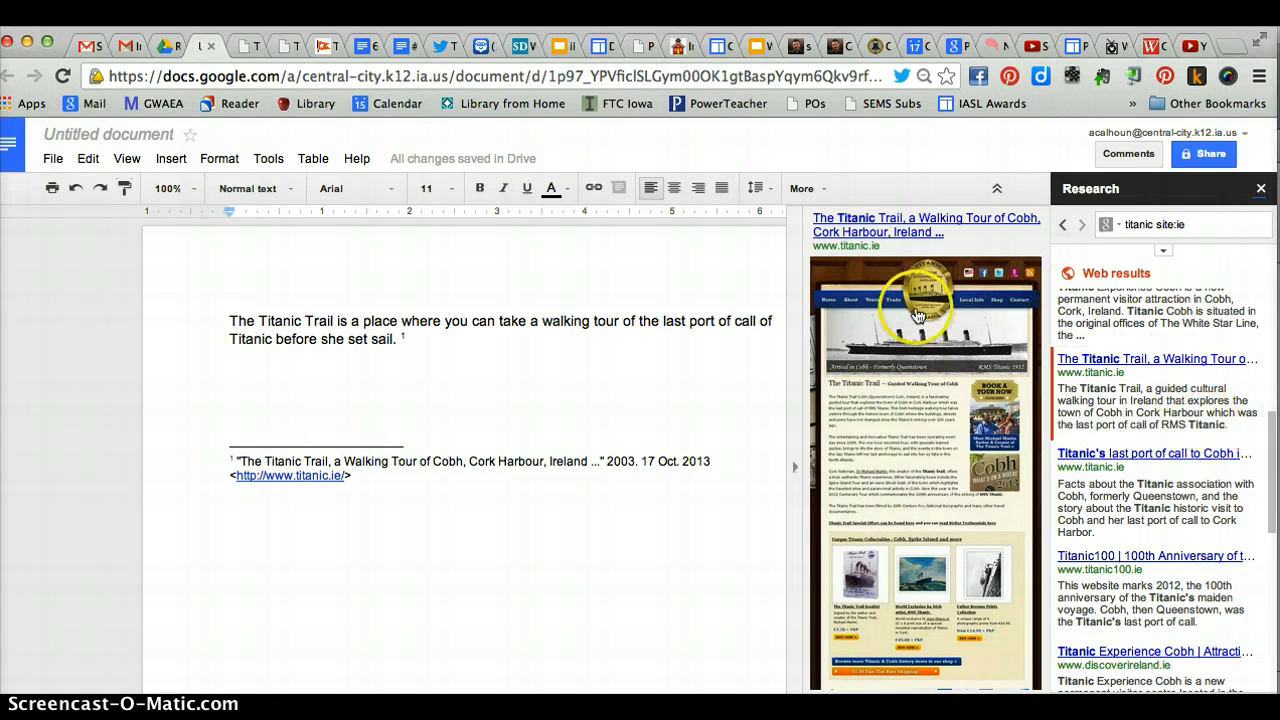
{"action": "key", "text": "BackSpace"}
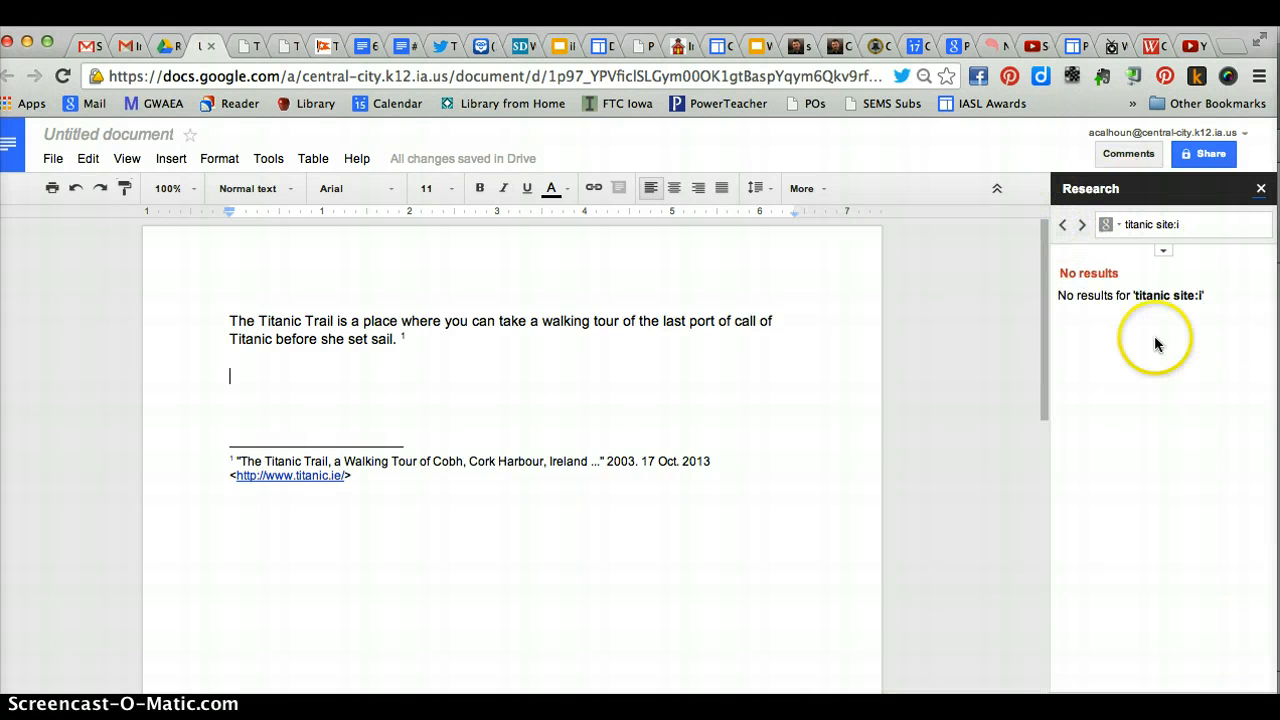
{"action": "left_click", "coordinate": [1189, 228]}
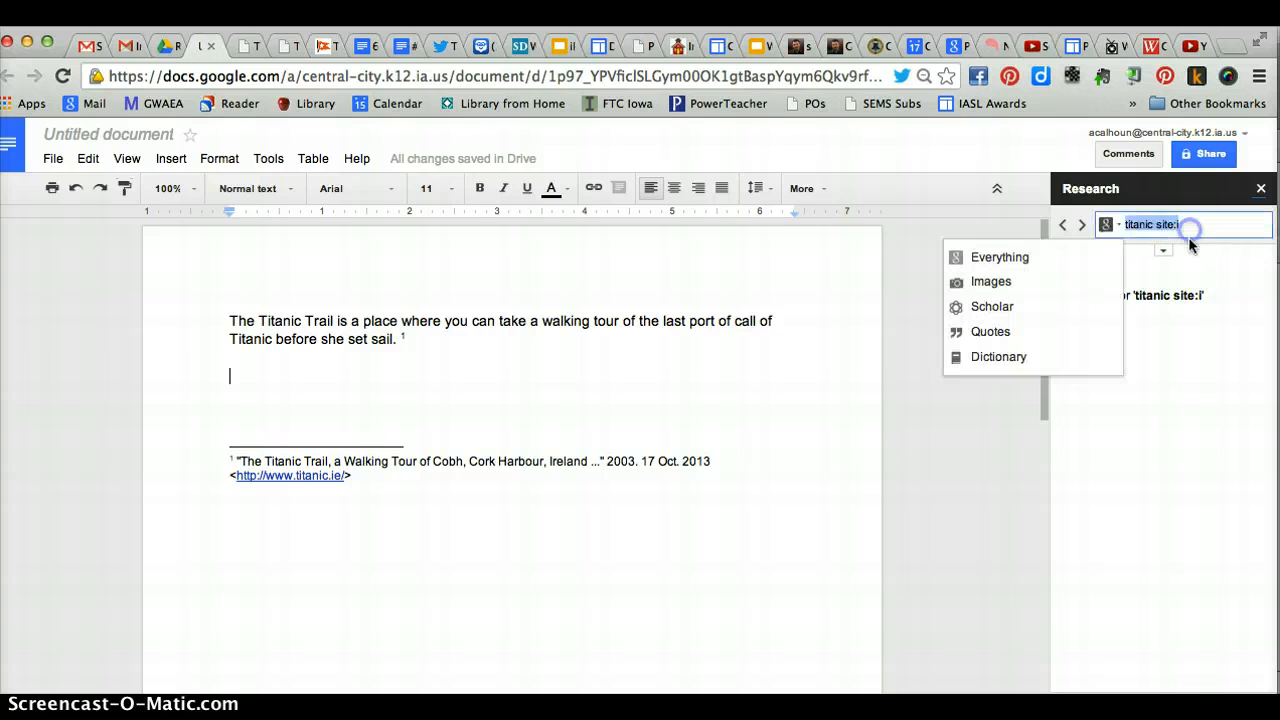
{"action": "type", "text": "e"}
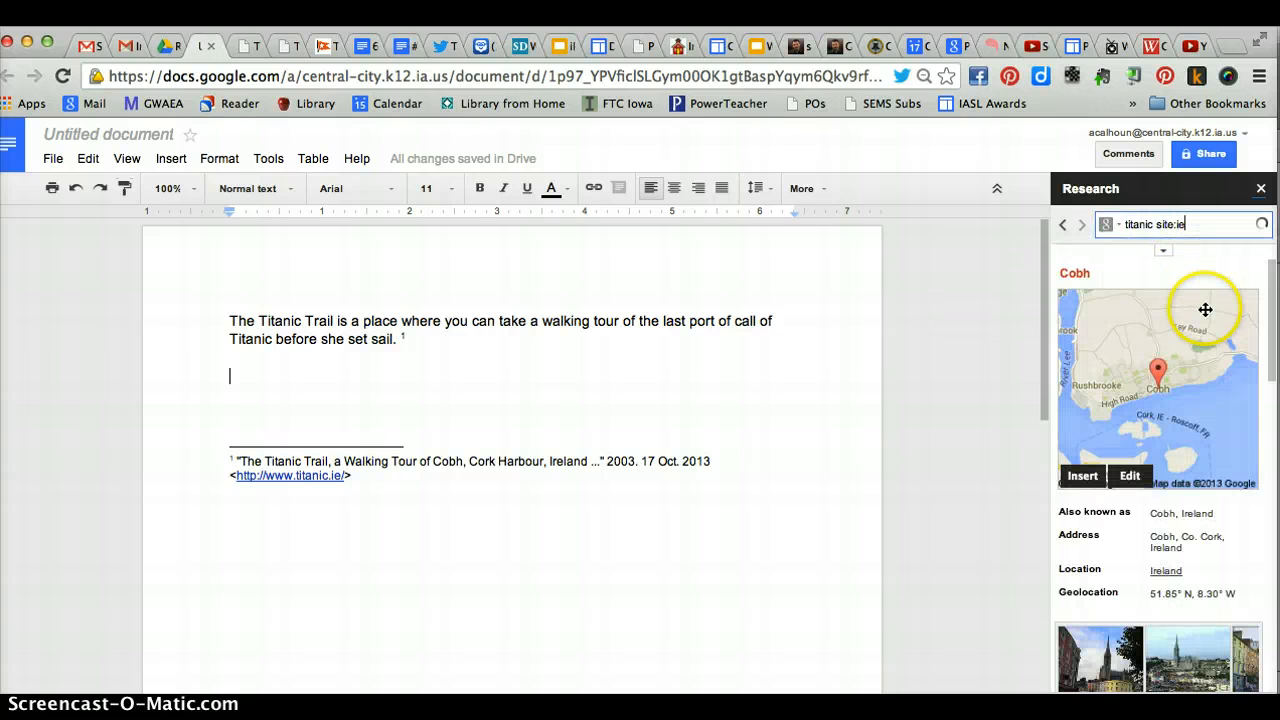
{"action": "scroll", "coordinate": [1143, 423], "scroll_direction": "down", "scroll_amount": 10}
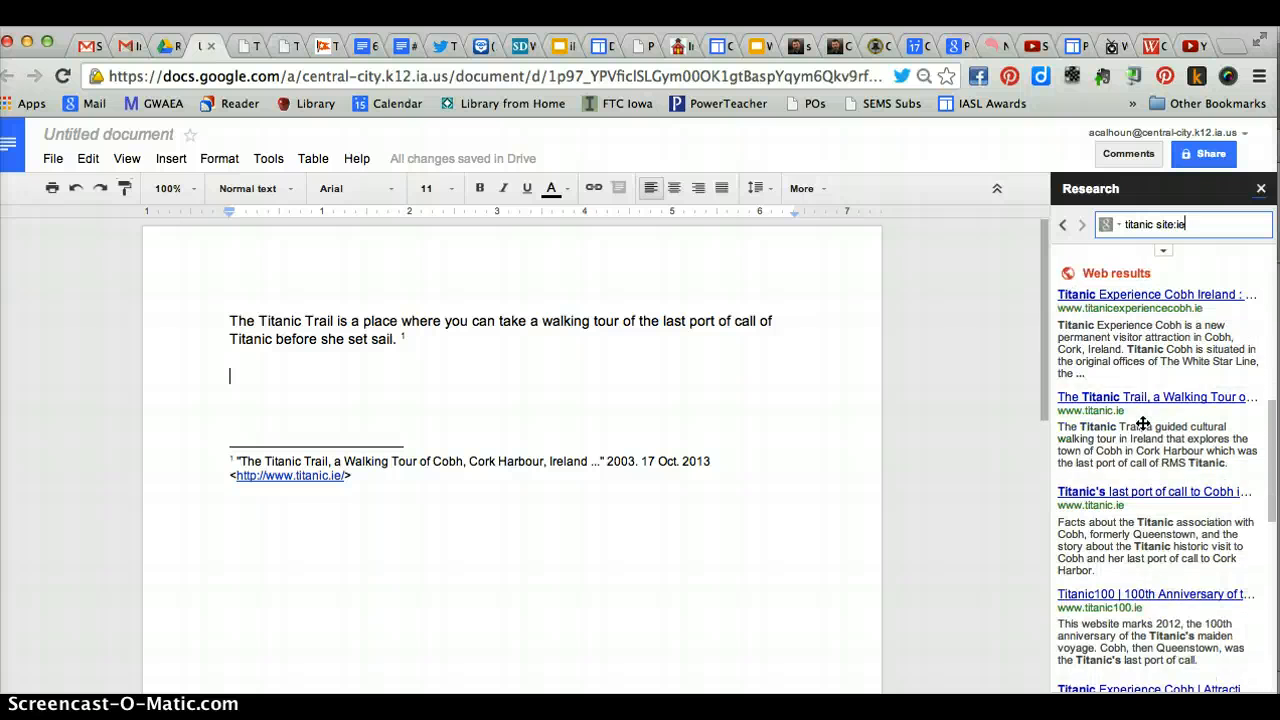
{"action": "scroll", "coordinate": [1140, 380], "scroll_direction": "up", "scroll_amount": 5}
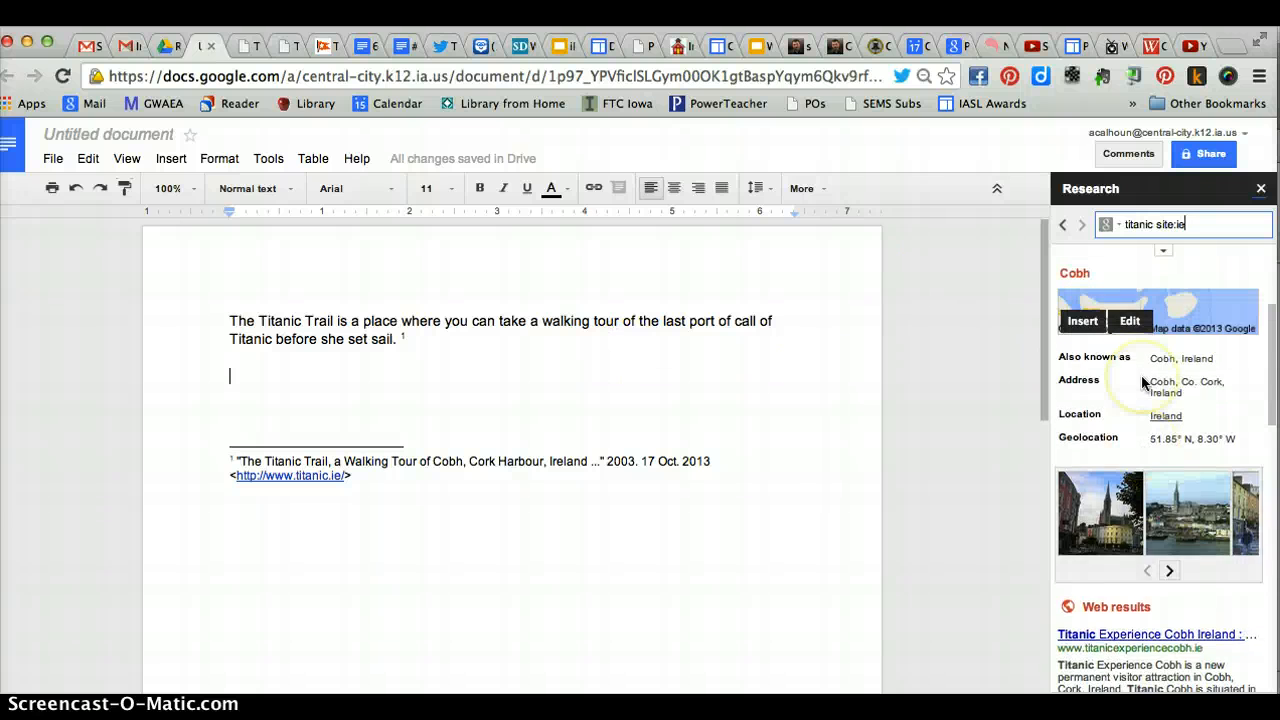
{"action": "scroll", "coordinate": [1143, 380], "scroll_direction": "up", "scroll_amount": 2}
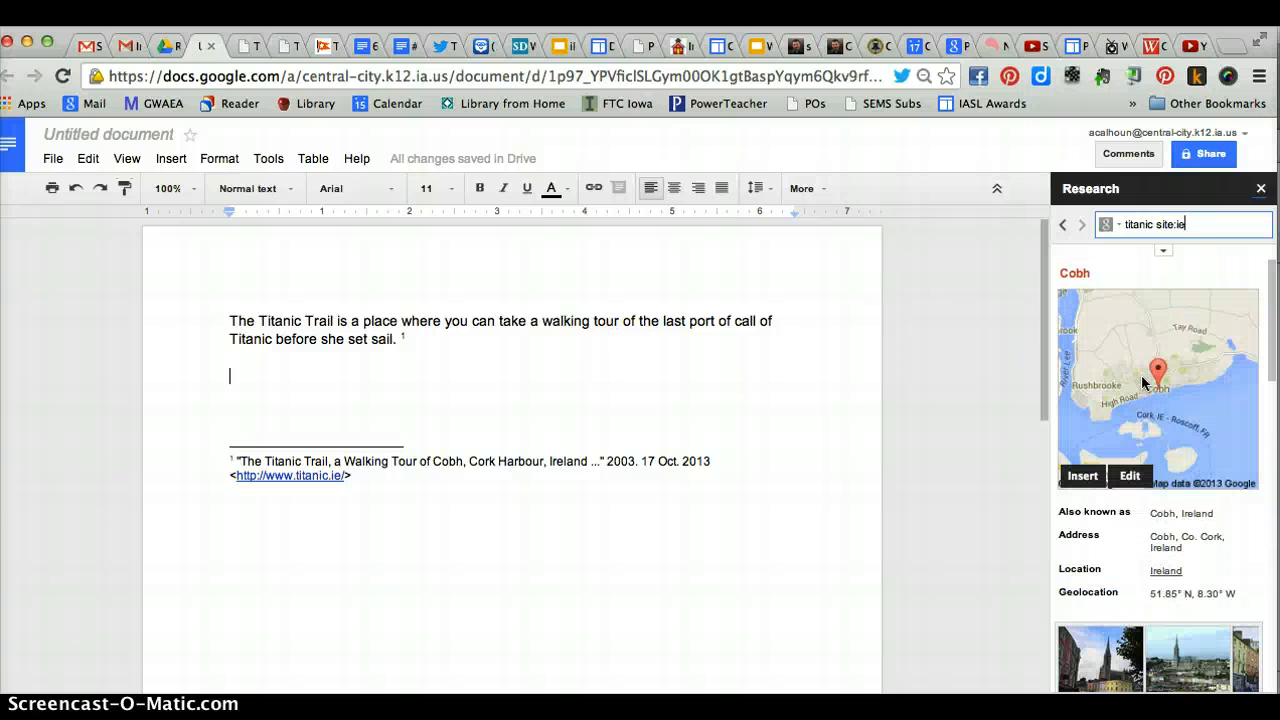
Search Images in the Research tool for "titanic trail site:ie".
{"action": "left_click", "coordinate": [1106, 229]}
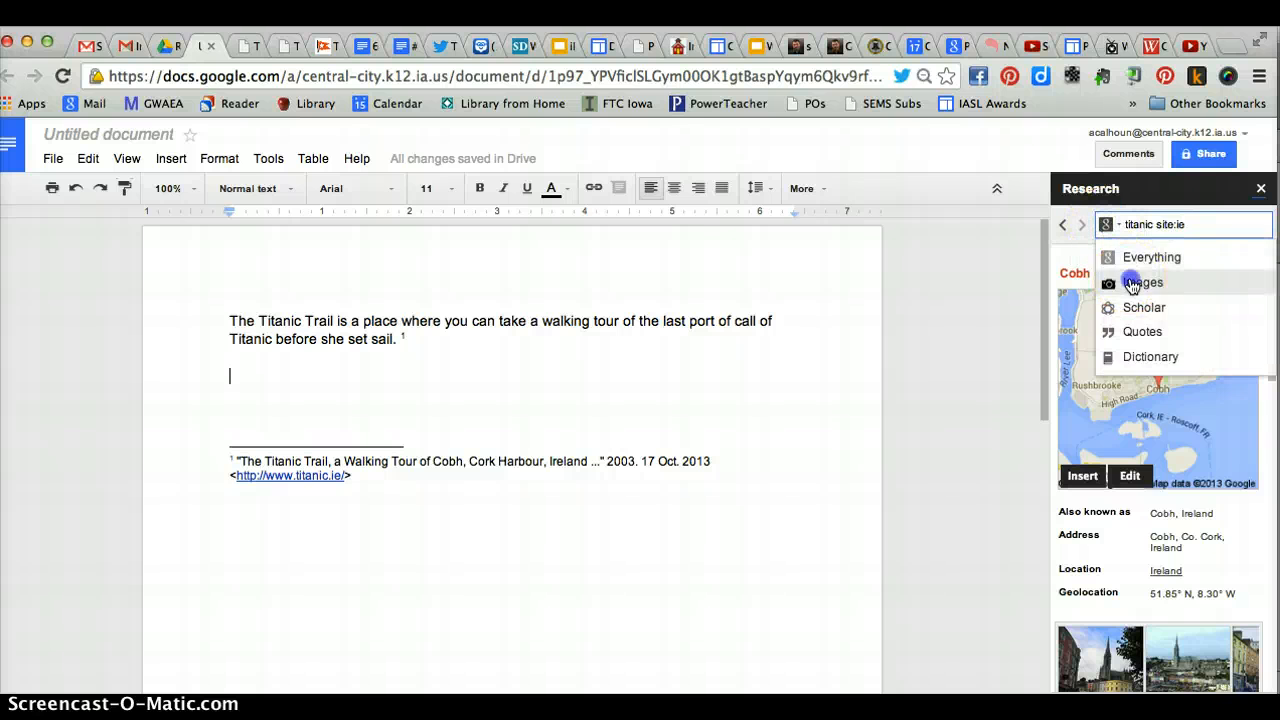
{"action": "left_click", "coordinate": [1130, 280]}
{"action": "left_click", "coordinate": [1157, 224]}
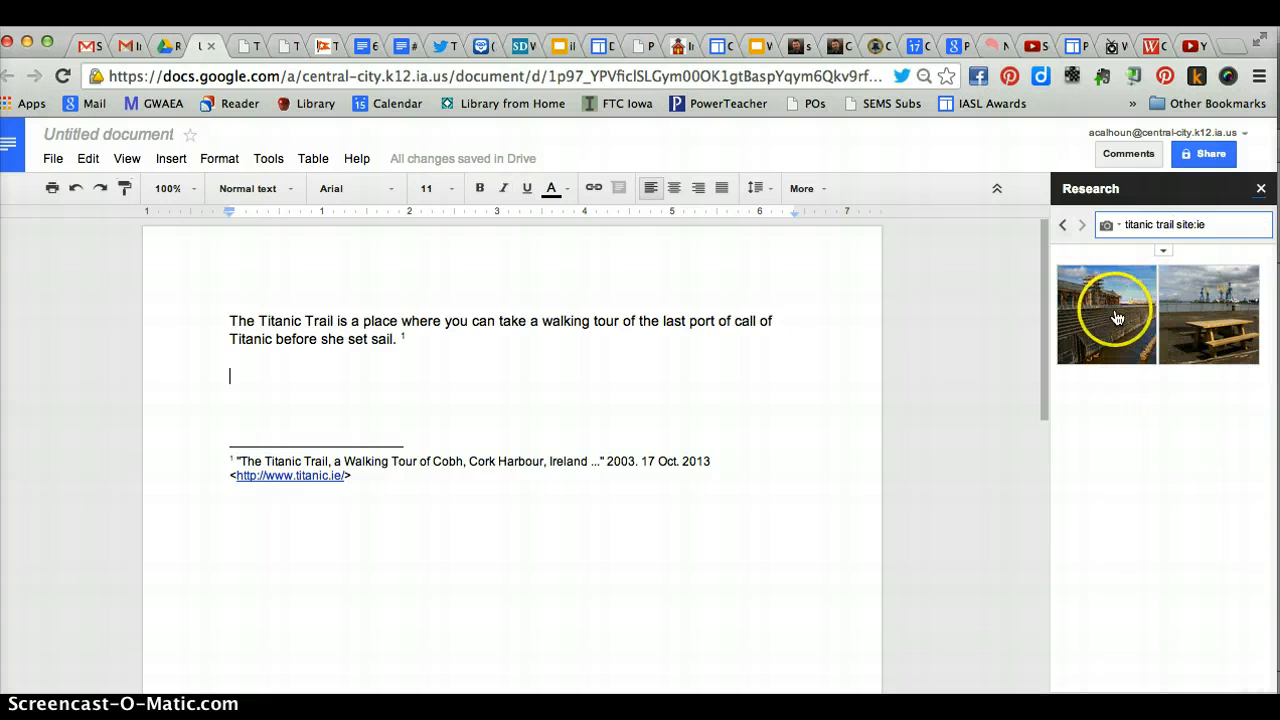
Open the source page of the dock photo, read its description and licence details, and return to the document.
{"action": "mouse_move", "coordinate": [1108, 316]}
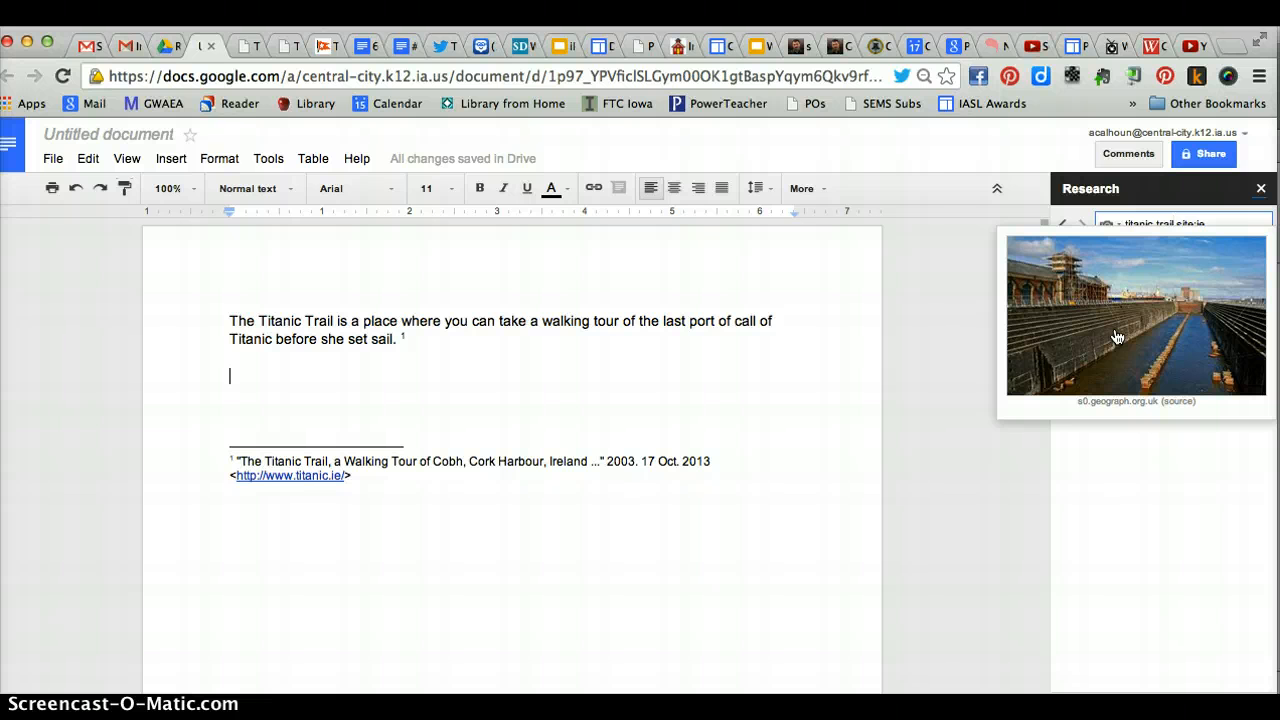
{"action": "left_click", "coordinate": [1117, 335]}
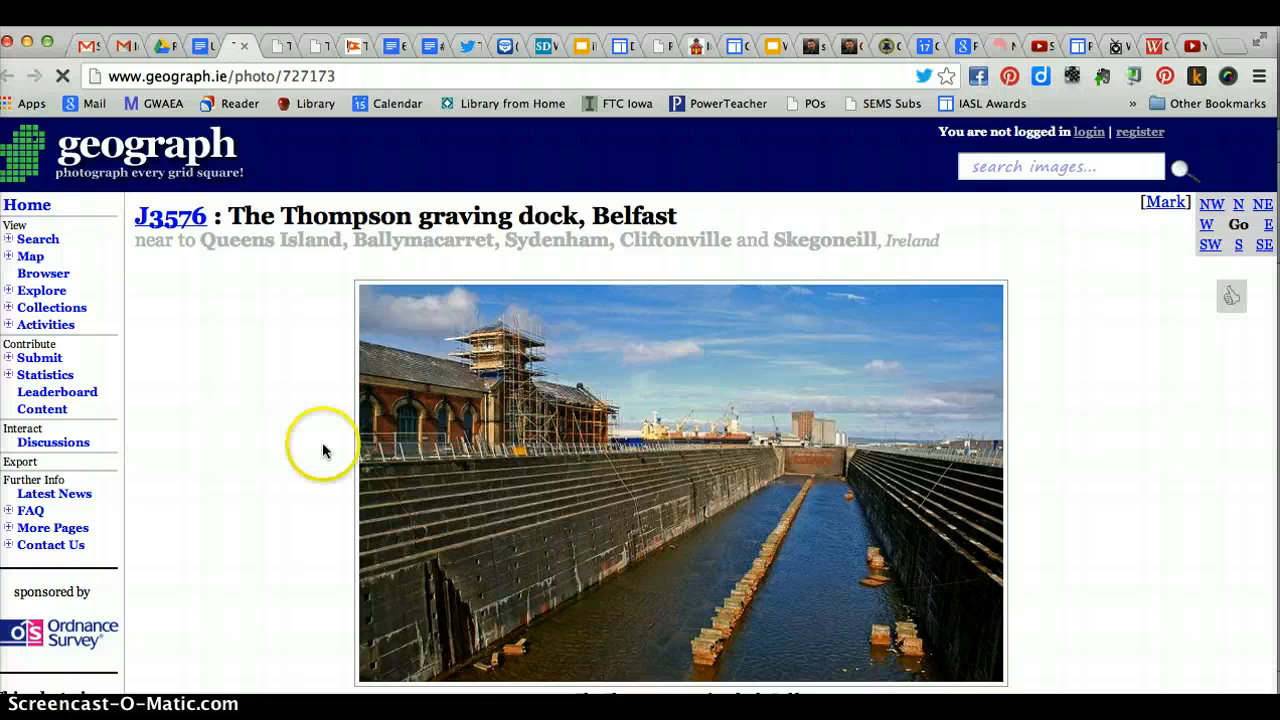
{"action": "scroll", "coordinate": [323, 449], "scroll_direction": "down", "scroll_amount": 5}
{"action": "scroll", "coordinate": [343, 456], "scroll_direction": "up", "scroll_amount": 1}
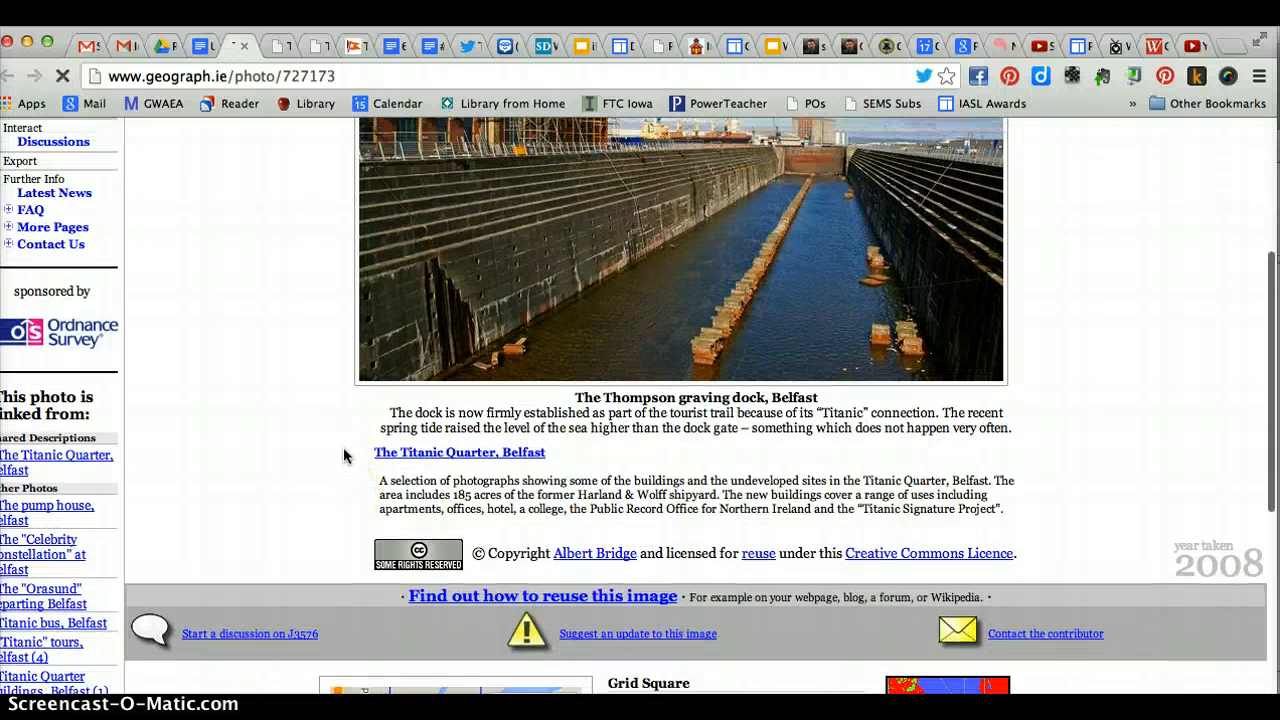
{"action": "key", "text": "ctrl+w"}
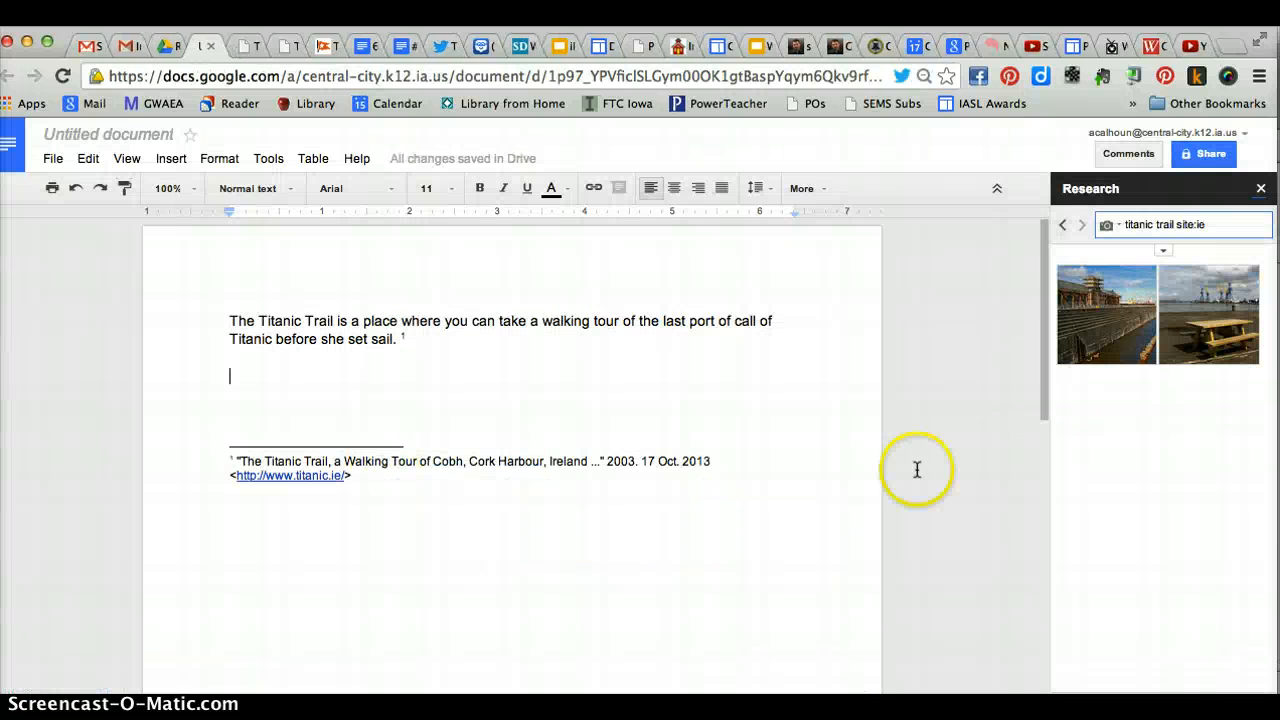
Insert the dock photo below the cited sentence and add the text "A photo of the Titanic Trail." beside it.
{"action": "left_click", "coordinate": [1139, 334]}
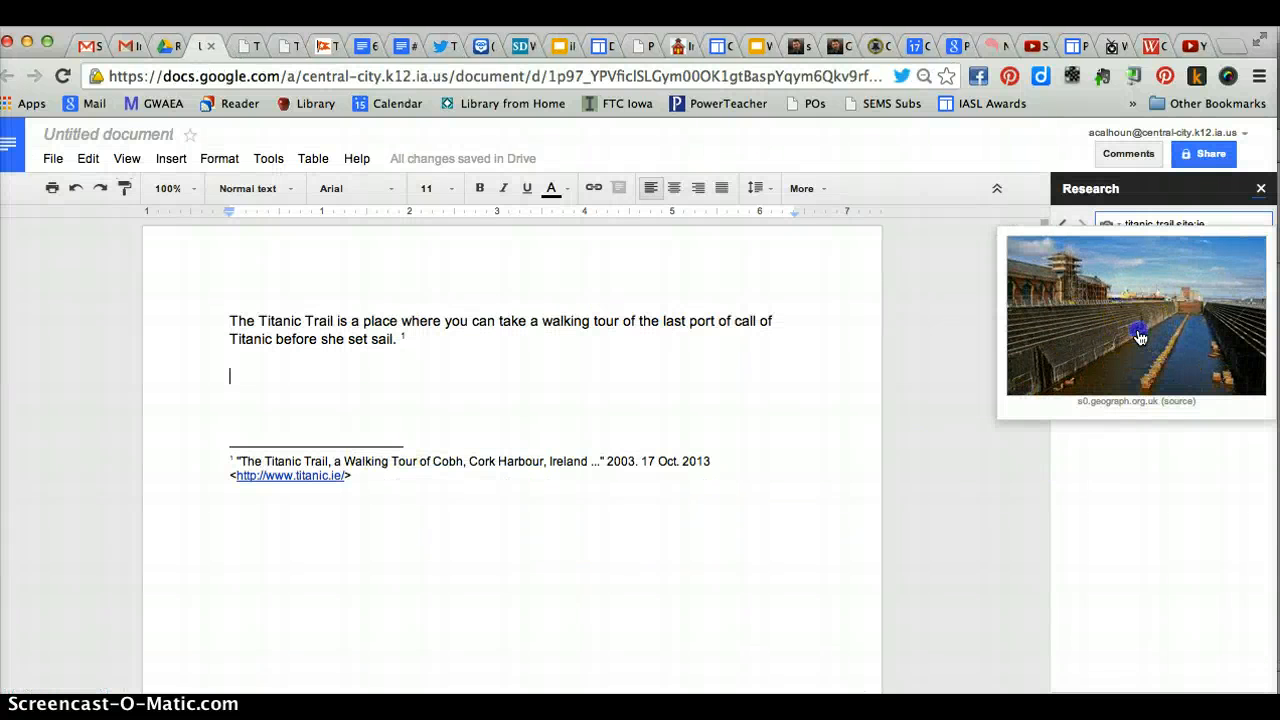
{"action": "mouse_move", "coordinate": [978, 343]}
{"action": "left_mouse_down"}
{"action": "mouse_move", "coordinate": [297, 449]}
{"action": "mouse_move", "coordinate": [288, 391]}
{"action": "left_mouse_up"}
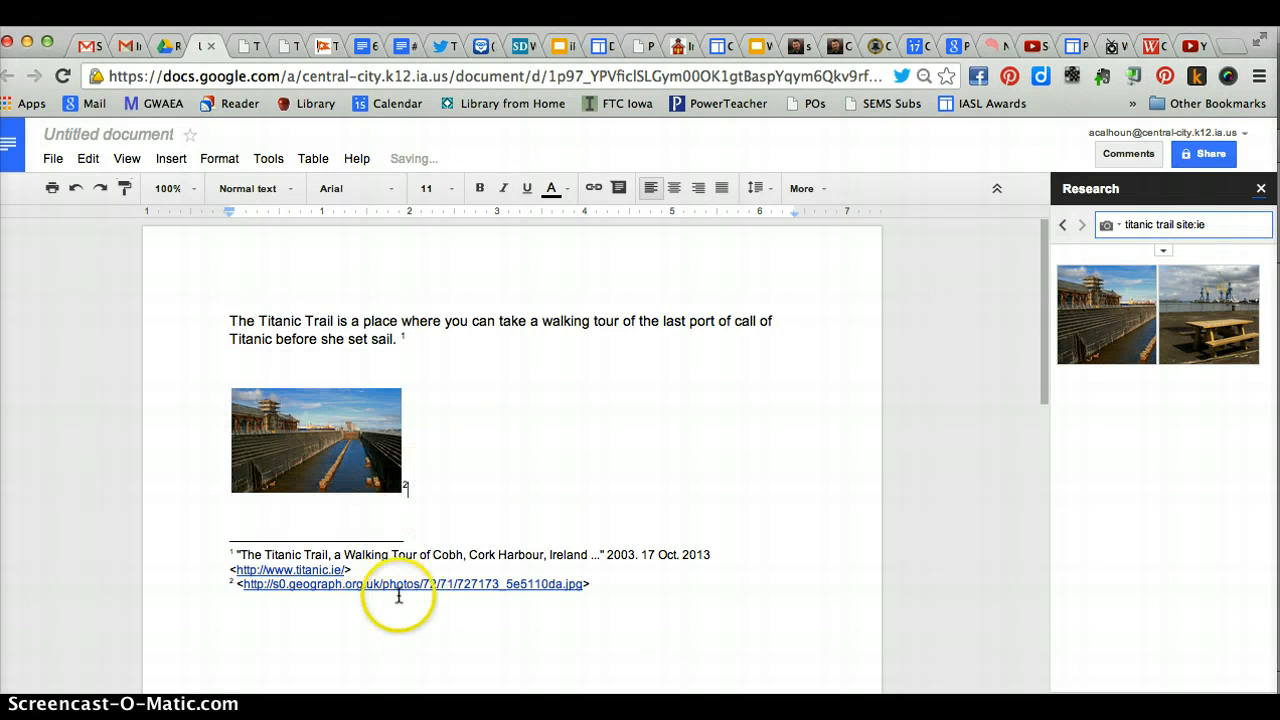
{"action": "left_click", "coordinate": [444, 416]}
{"action": "left_click", "coordinate": [483, 441]}
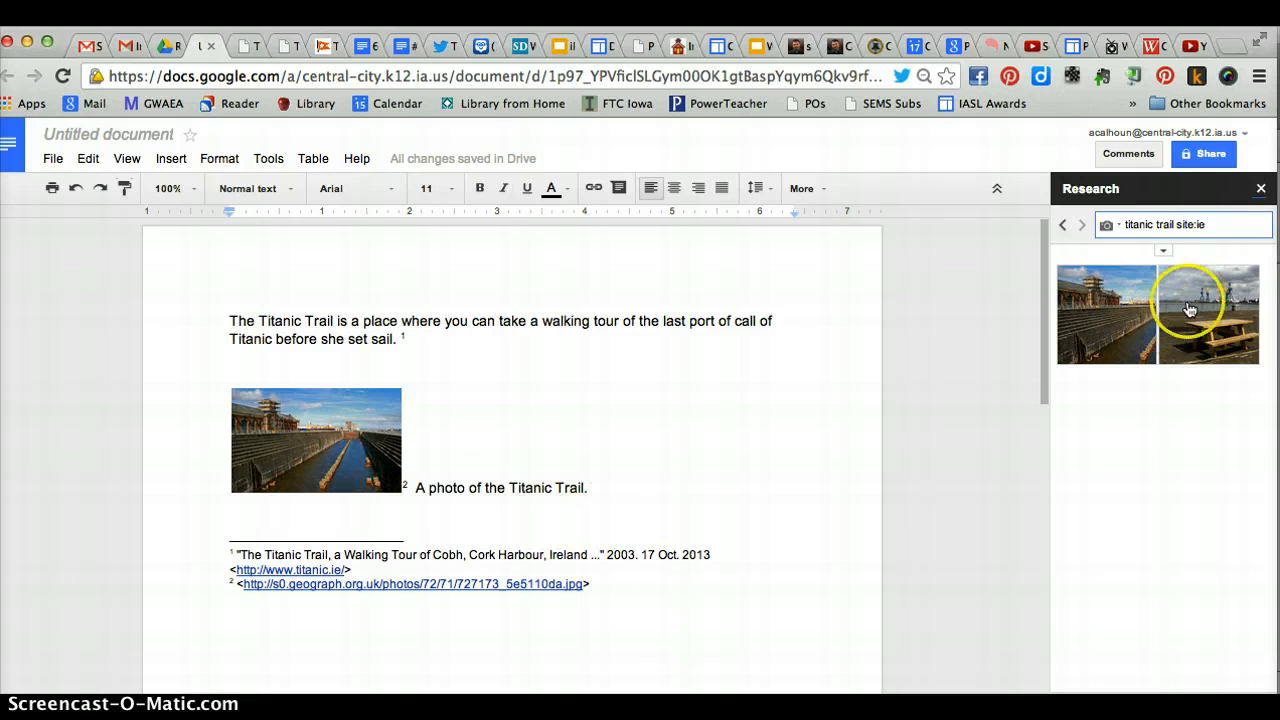
Close the document's Research tool and create a new presentation from the Drive file list.
{"action": "left_click", "coordinate": [1261, 190]}
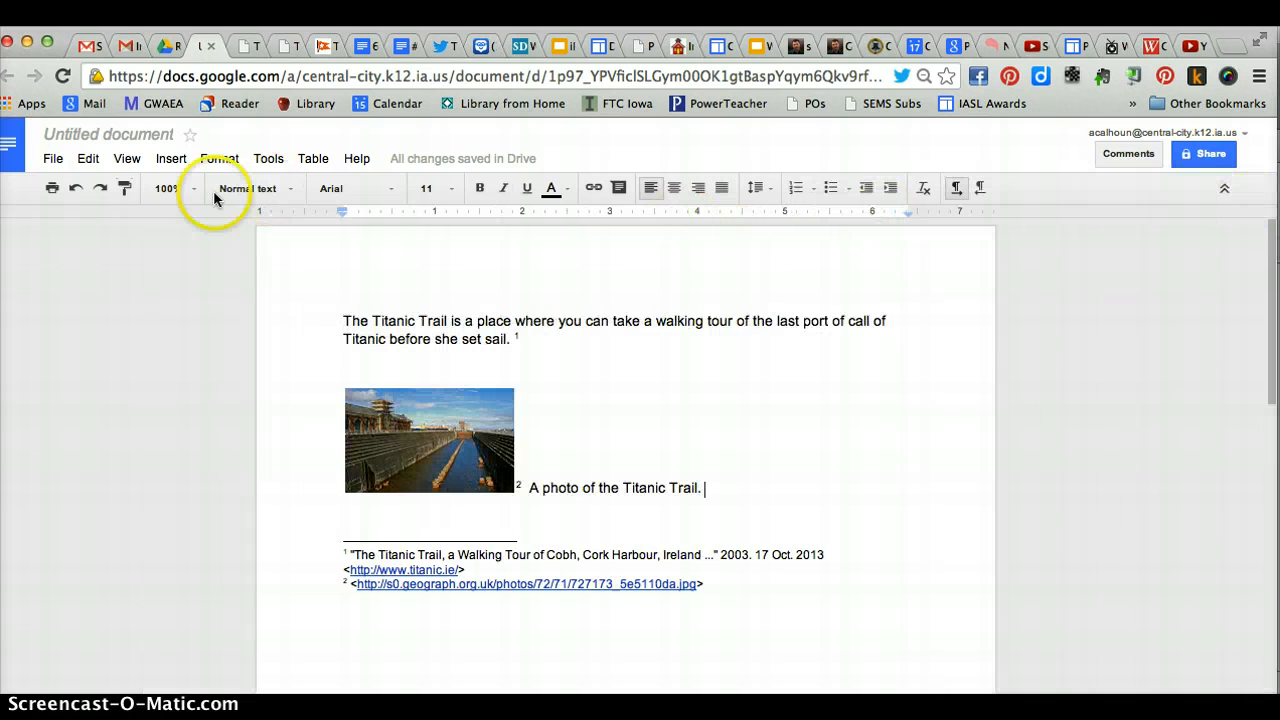
{"action": "left_click", "coordinate": [165, 46]}
{"action": "left_click", "coordinate": [208, 47]}
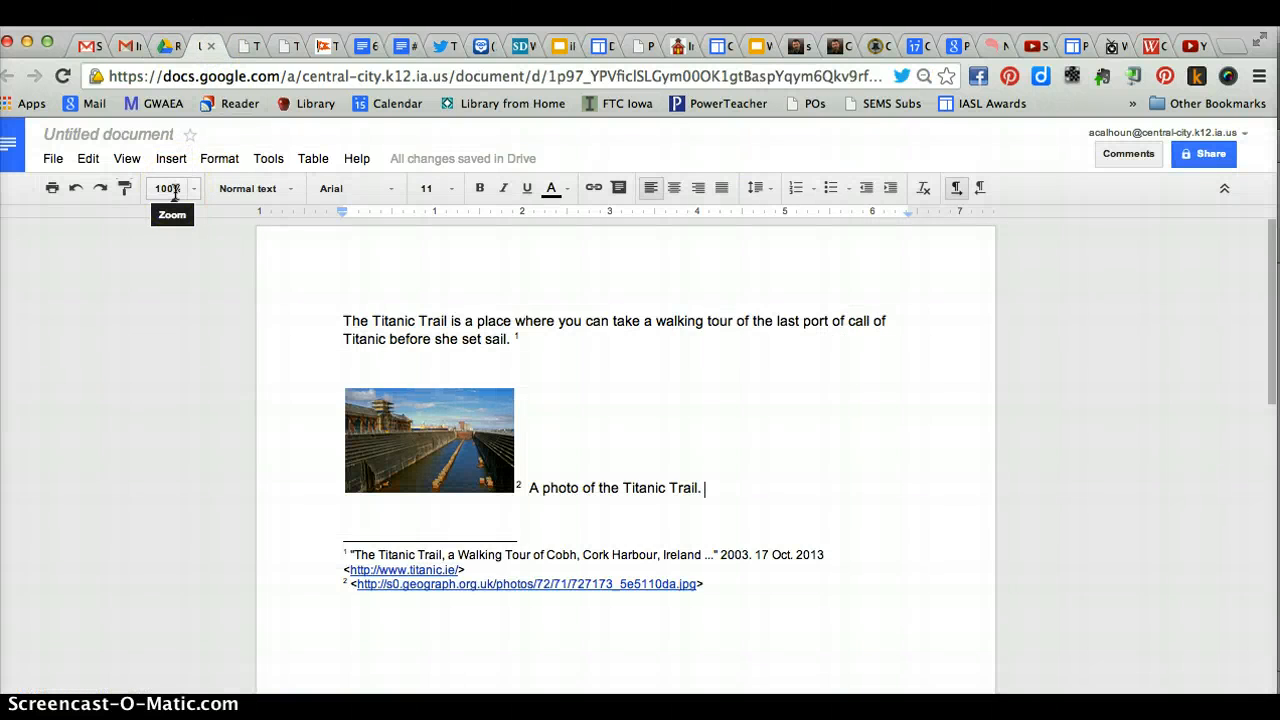
{"action": "left_click", "coordinate": [164, 47]}
{"action": "left_click", "coordinate": [55, 306]}
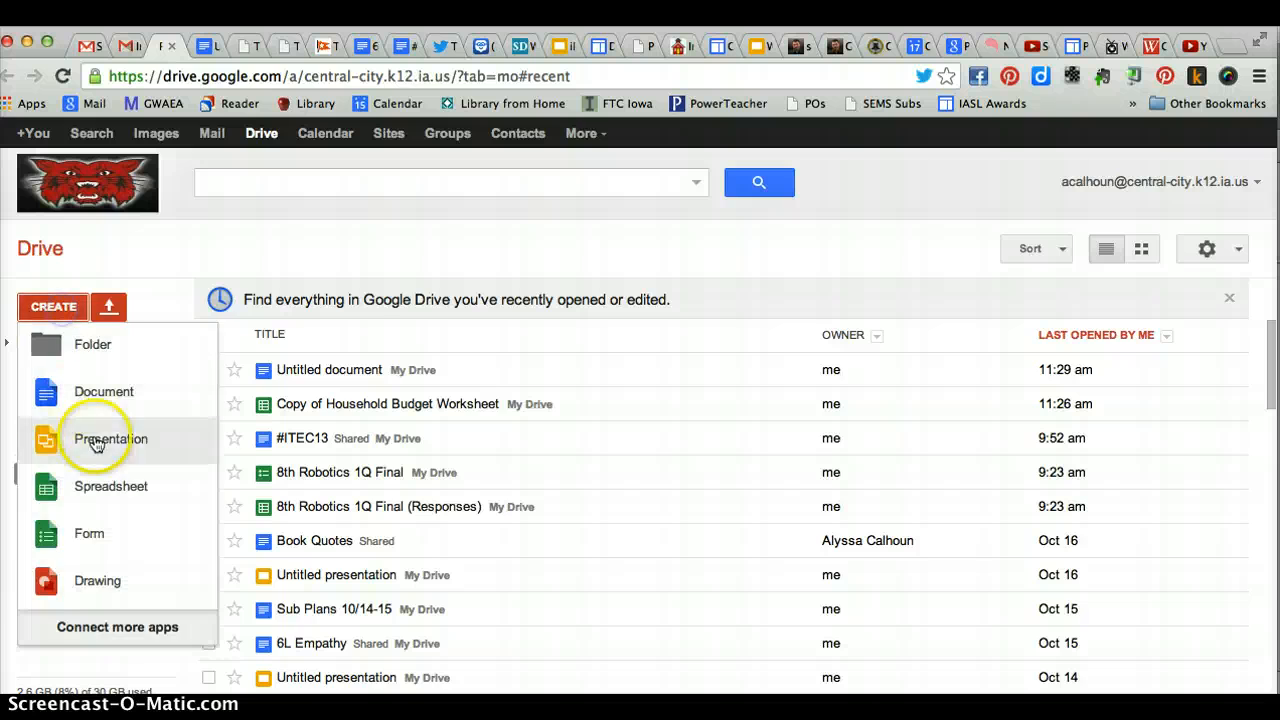
{"action": "left_click", "coordinate": [108, 447]}
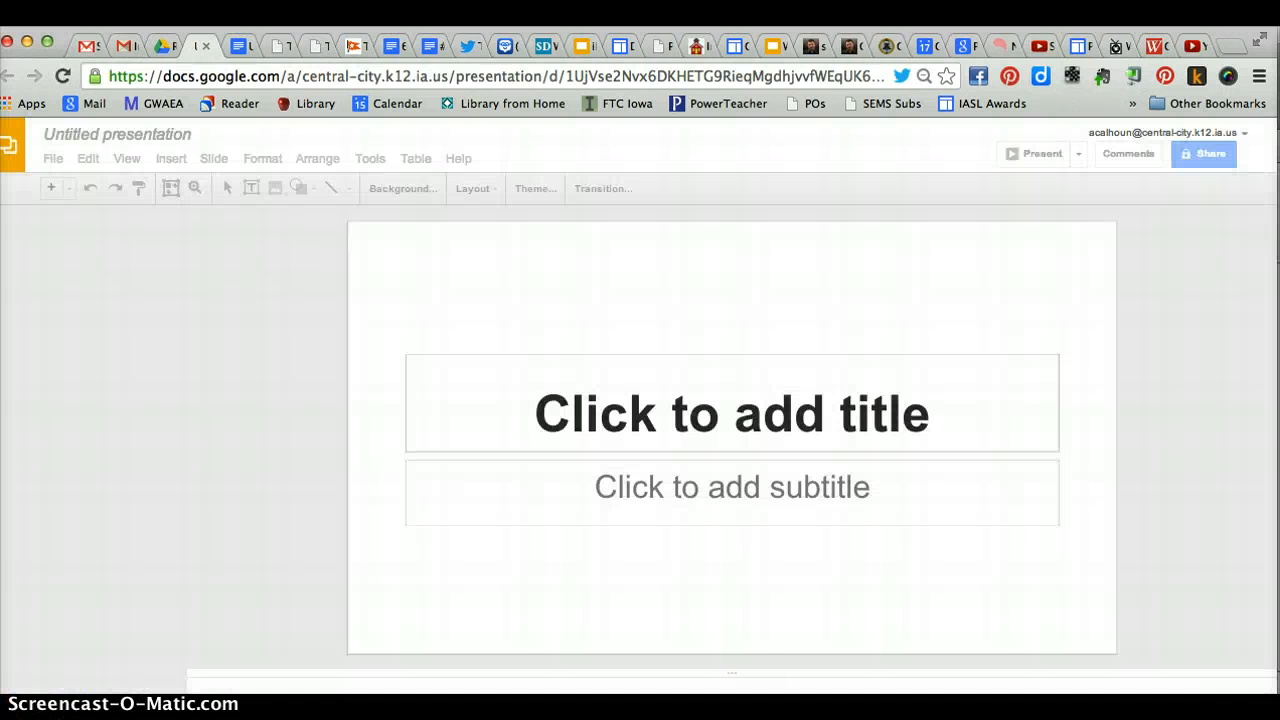
Choose the Simple Light theme for the new presentation.
{"action": "left_click", "coordinate": [302, 336]}
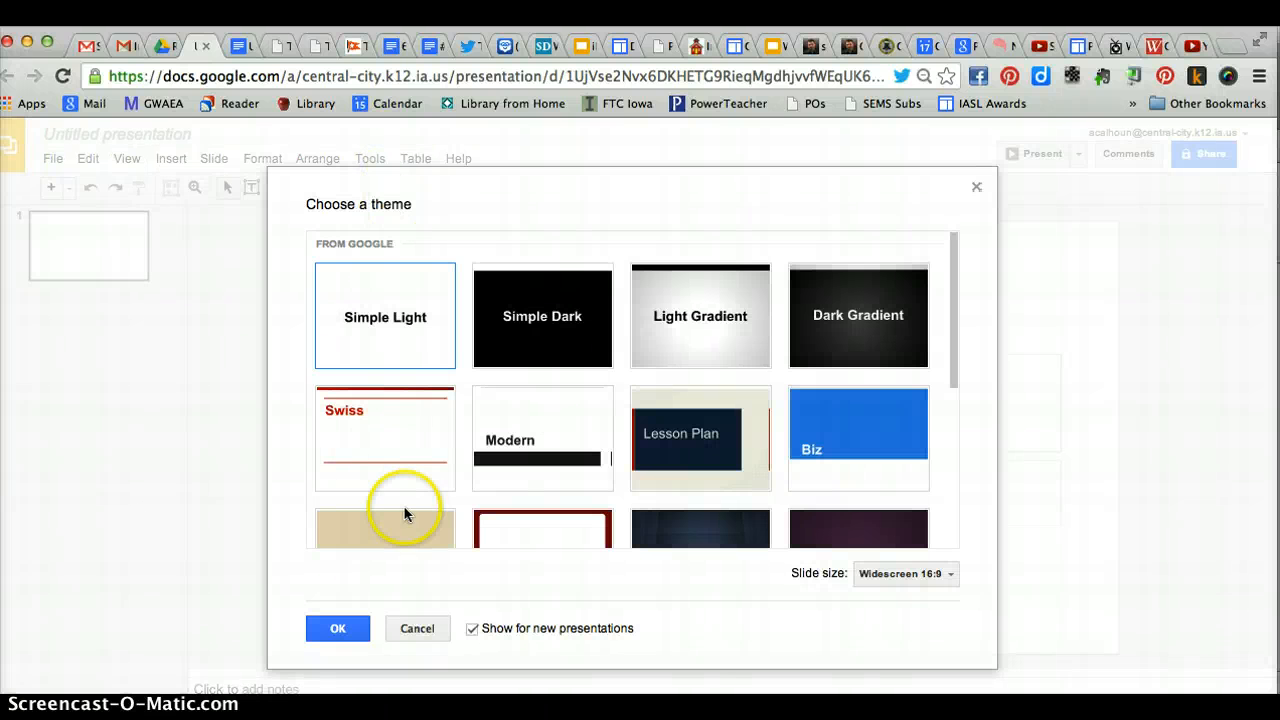
{"action": "left_click", "coordinate": [391, 327]}
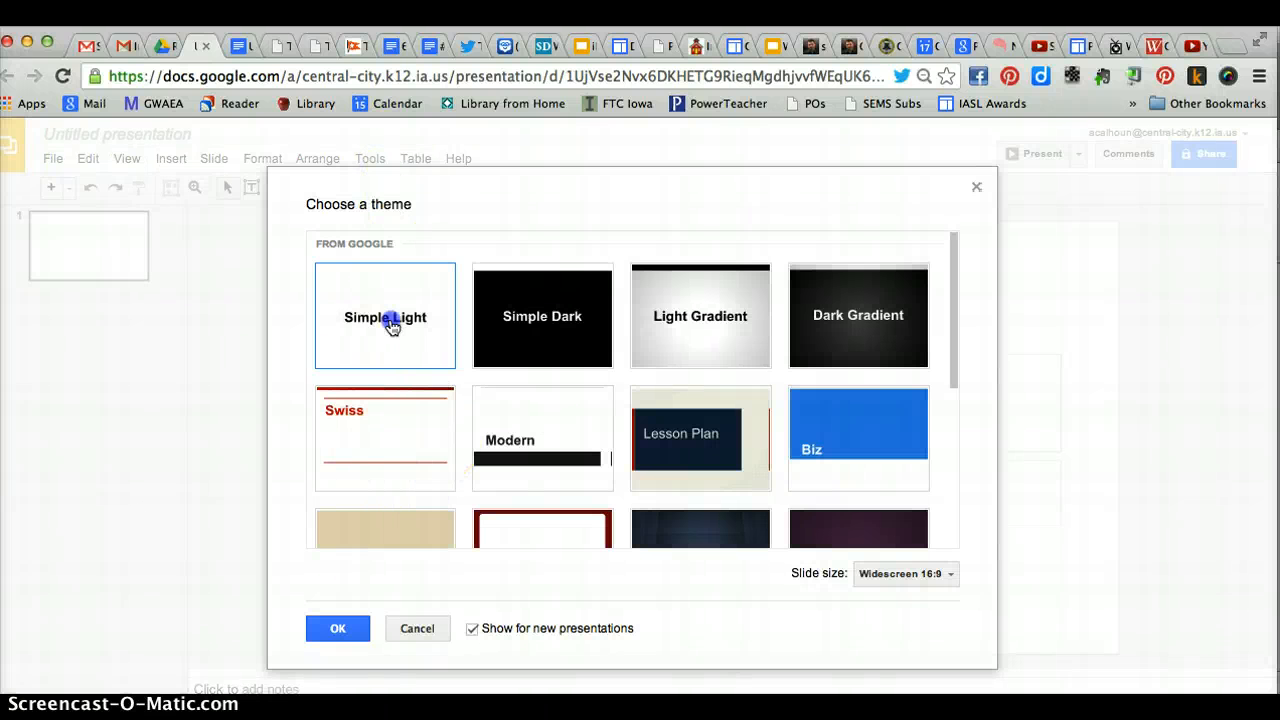
{"action": "left_click", "coordinate": [338, 628]}
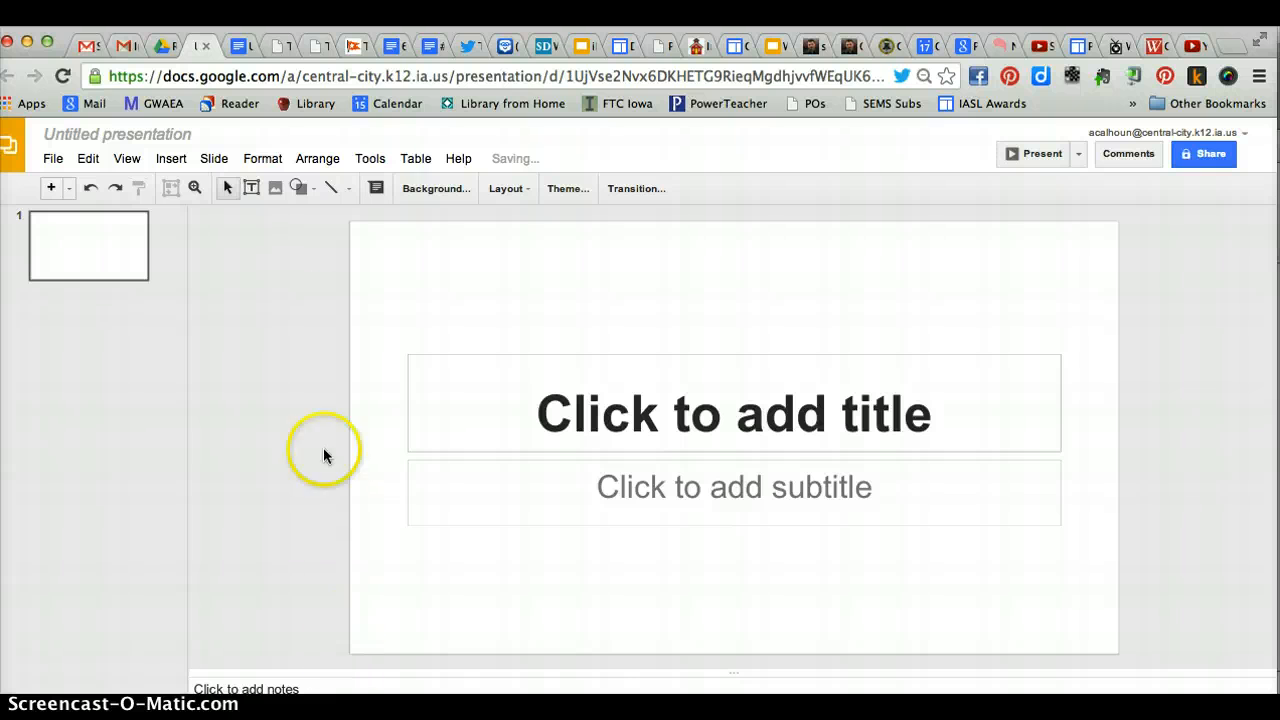
Search for "titanic" with the Research tool in the presentation and open the choices for filtering the results.
{"action": "left_click", "coordinate": [371, 158]}
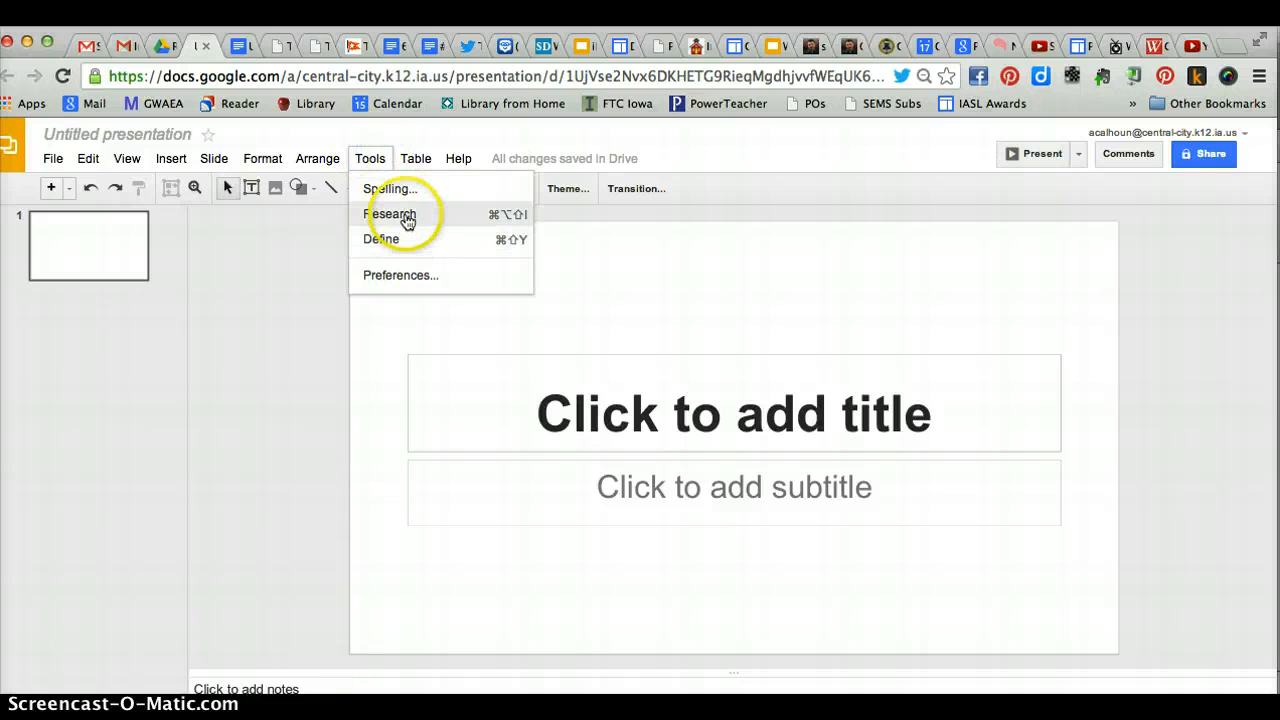
{"action": "left_click", "coordinate": [401, 214]}
{"action": "type", "text": "titanic"}
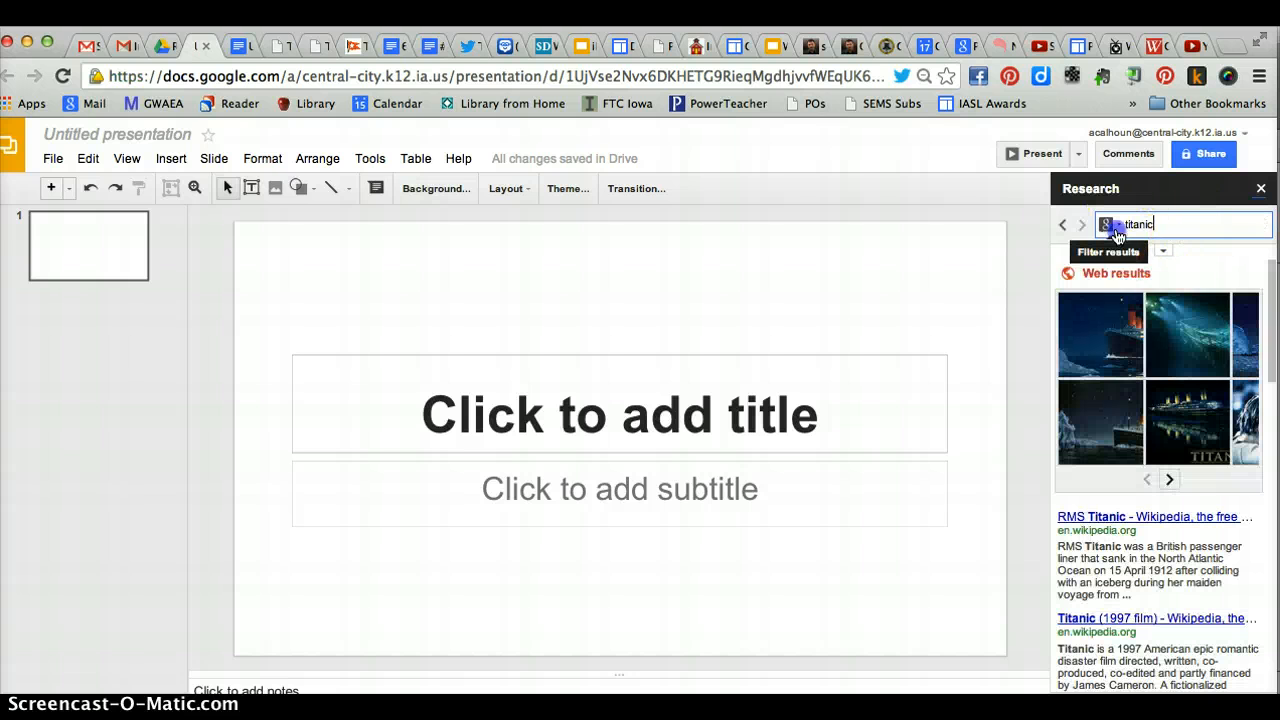
{"action": "left_click", "coordinate": [1117, 231]}
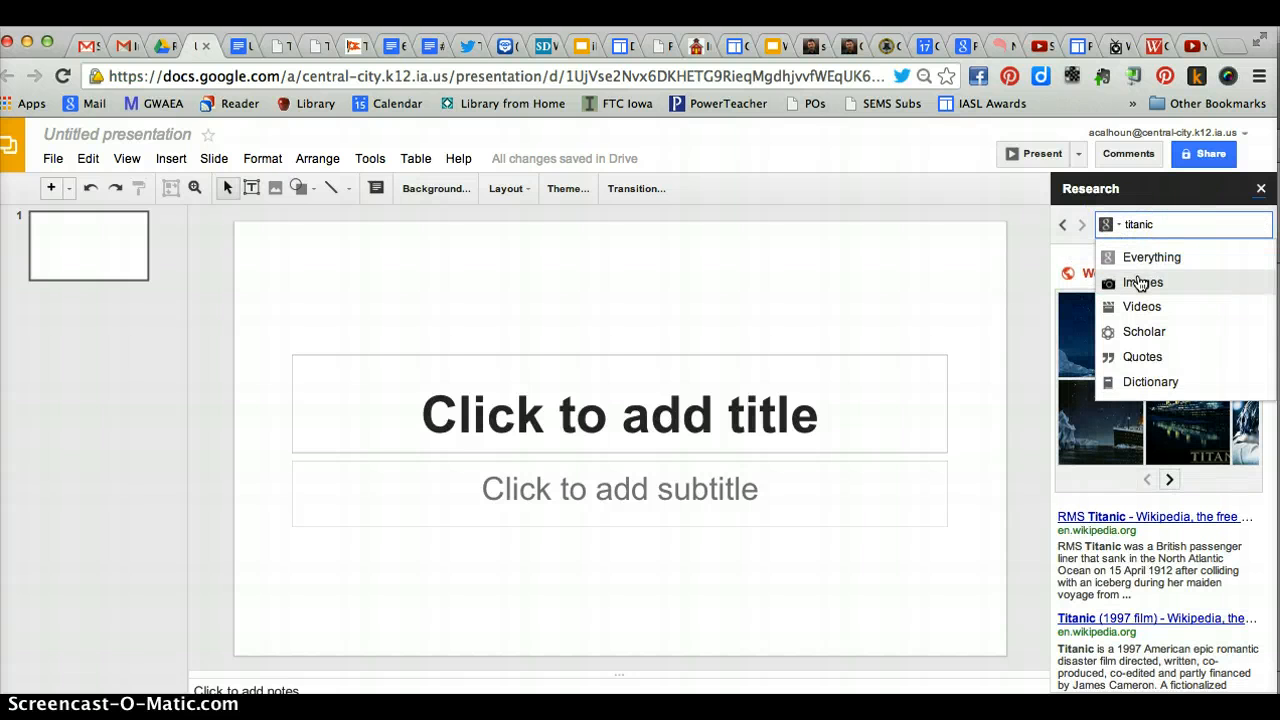